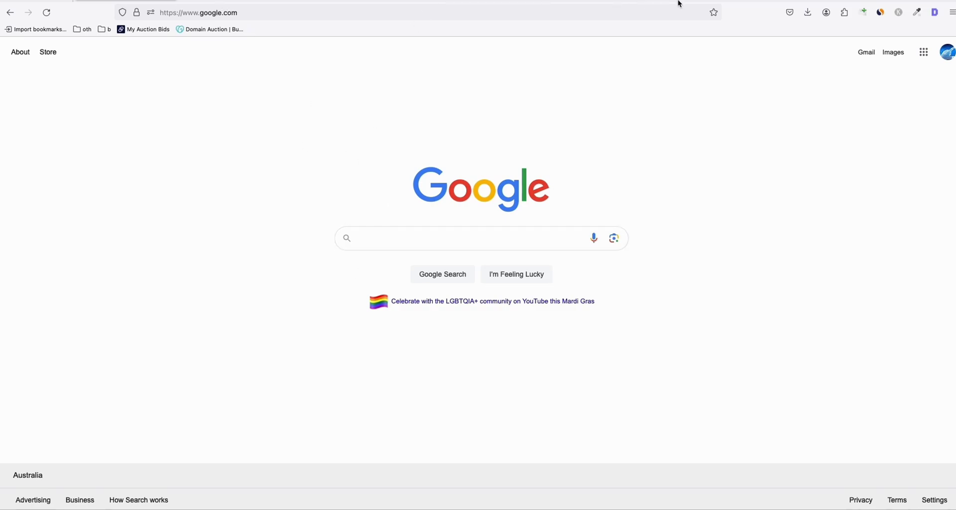
View the article listings on the whattobuy.me homepage.
{"action": "left_click", "coordinate": [733, 1]}
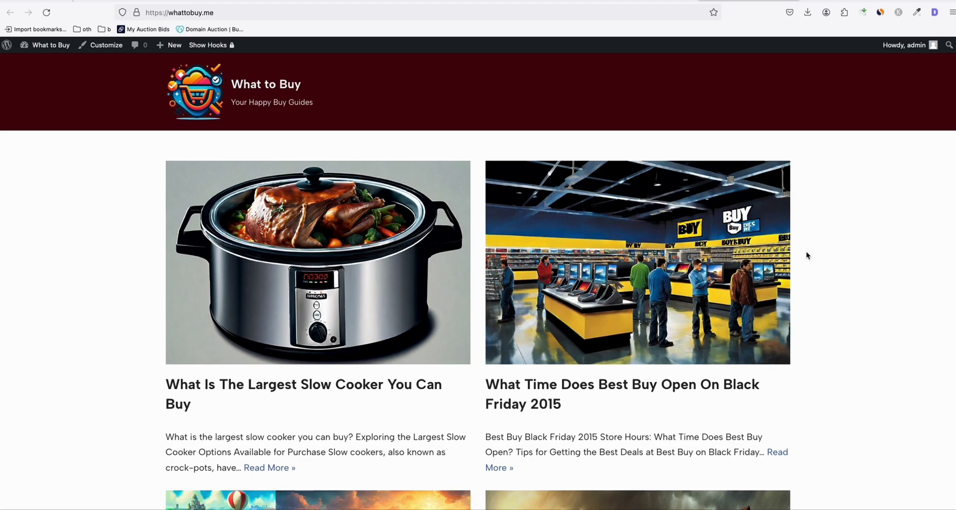
{"action": "scroll", "coordinate": [817, 265], "scroll_direction": "down", "scroll_amount": 2}
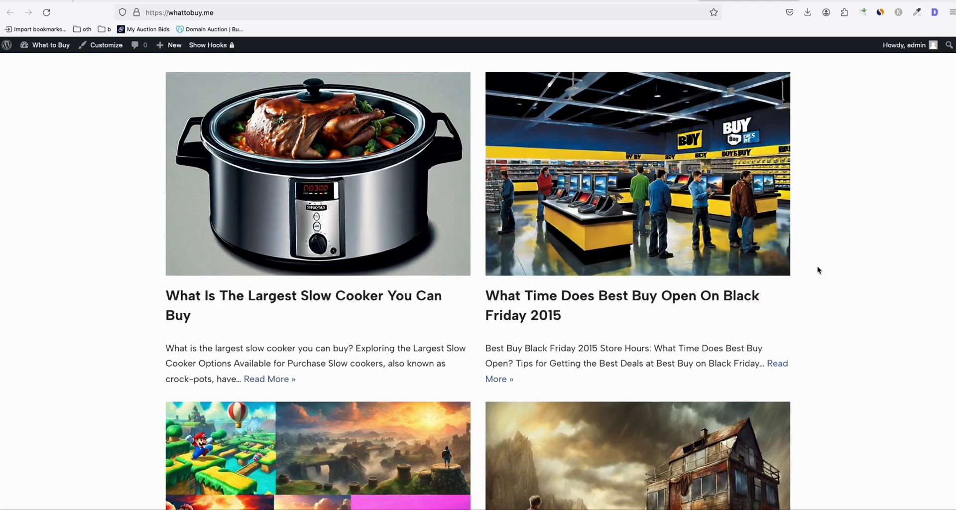
{"action": "scroll", "coordinate": [817, 269], "scroll_direction": "up", "scroll_amount": 2}
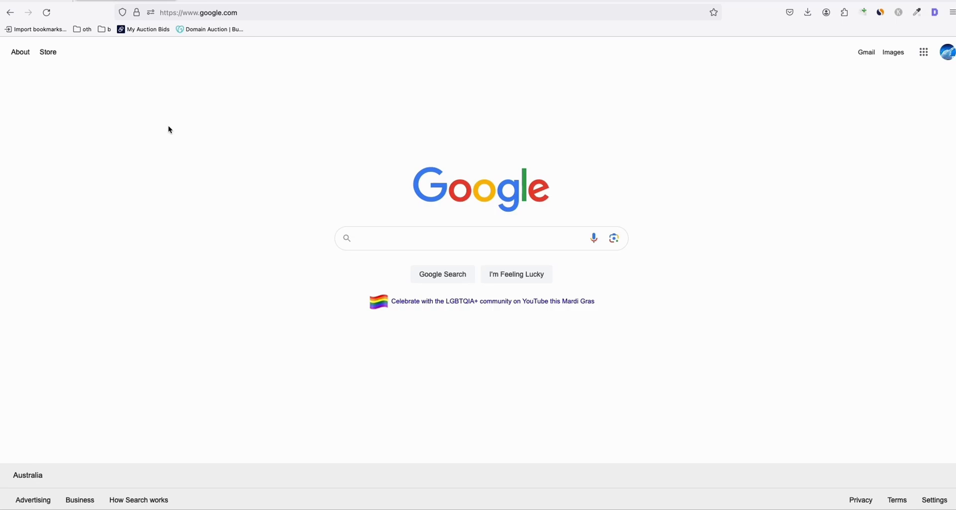
Search Google for "what to buy" and find the People also ask section in the results.
{"action": "left_click", "coordinate": [388, 243]}
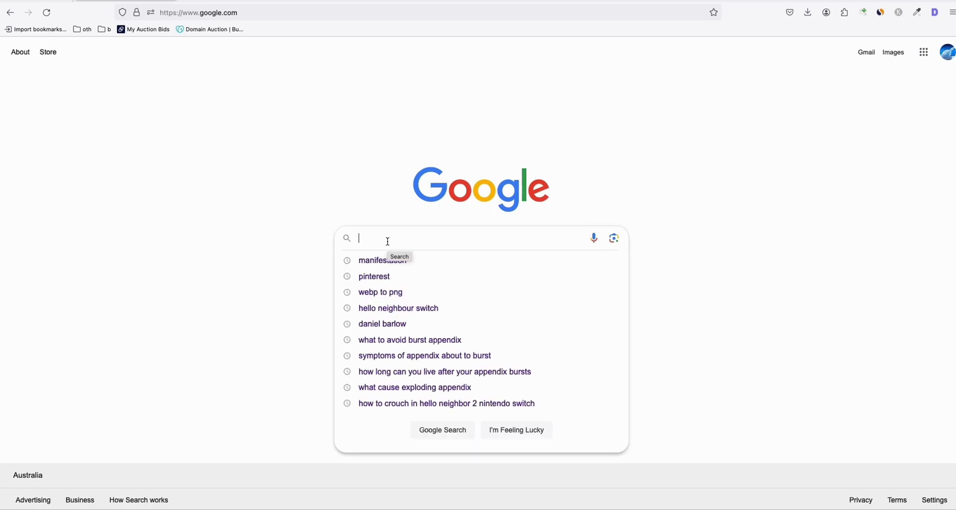
{"action": "type", "text": "what to buy"}
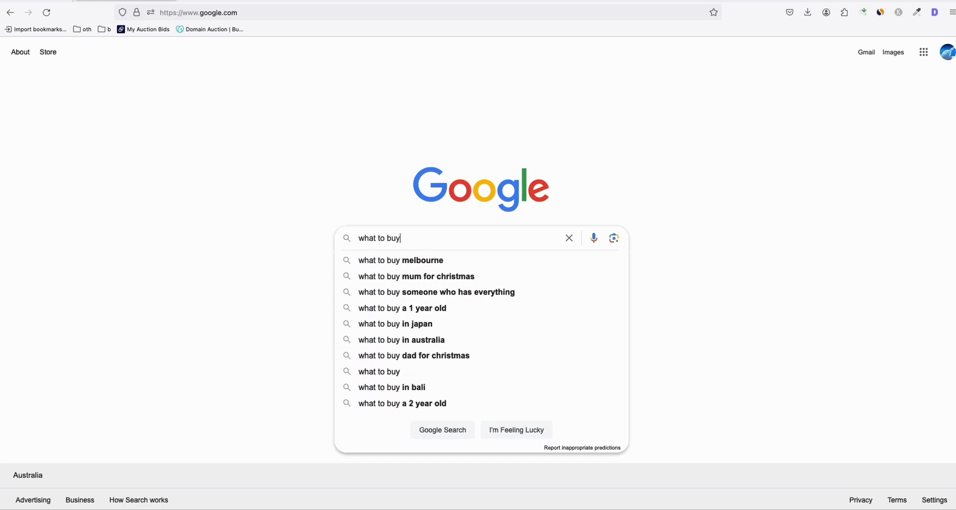
{"action": "key", "text": "Return"}
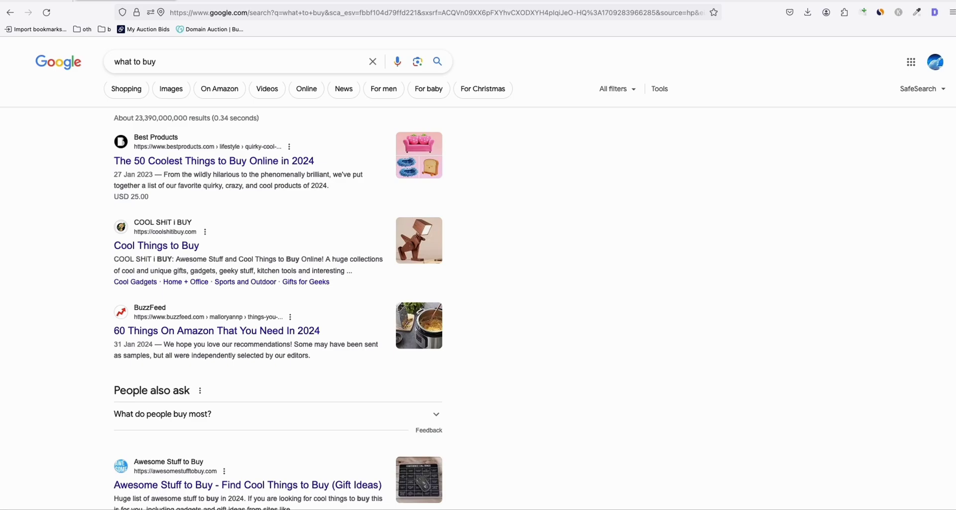
{"action": "scroll", "coordinate": [674, 275], "scroll_direction": "down", "scroll_amount": 3}
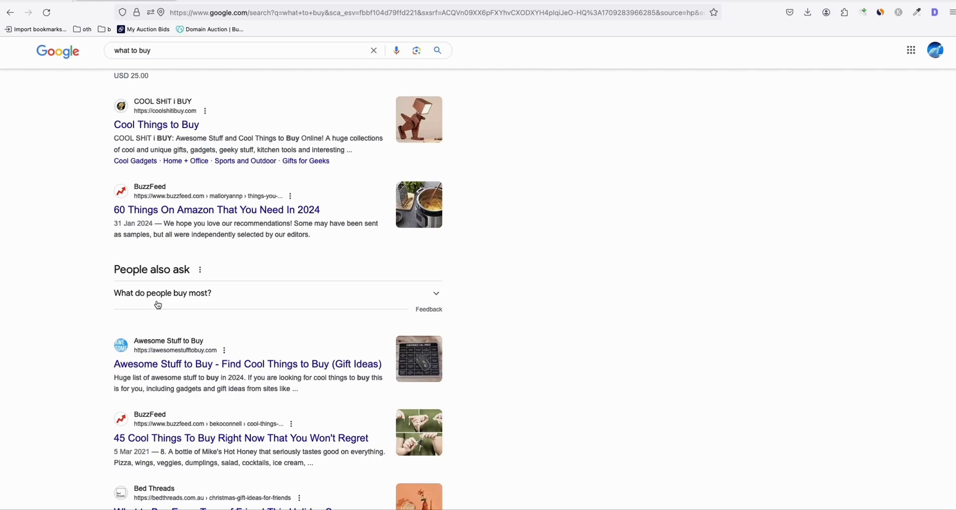
Expand and collapse the People also ask question "What do people buy most?" to load more related questions.
{"action": "scroll", "coordinate": [448, 232], "scroll_direction": "down", "scroll_amount": 1}
{"action": "left_click", "coordinate": [436, 271]}
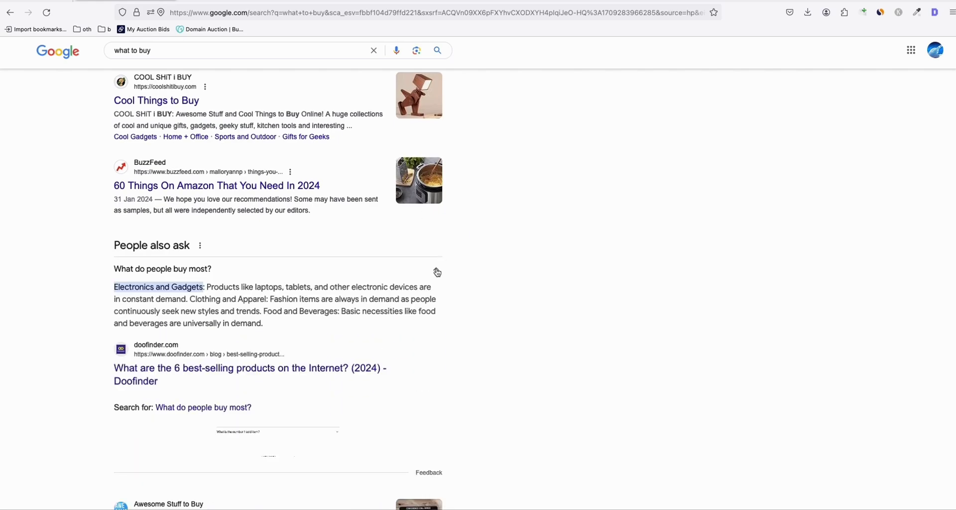
{"action": "left_click", "coordinate": [437, 272]}
{"action": "scroll", "coordinate": [458, 268], "scroll_direction": "down", "scroll_amount": 1}
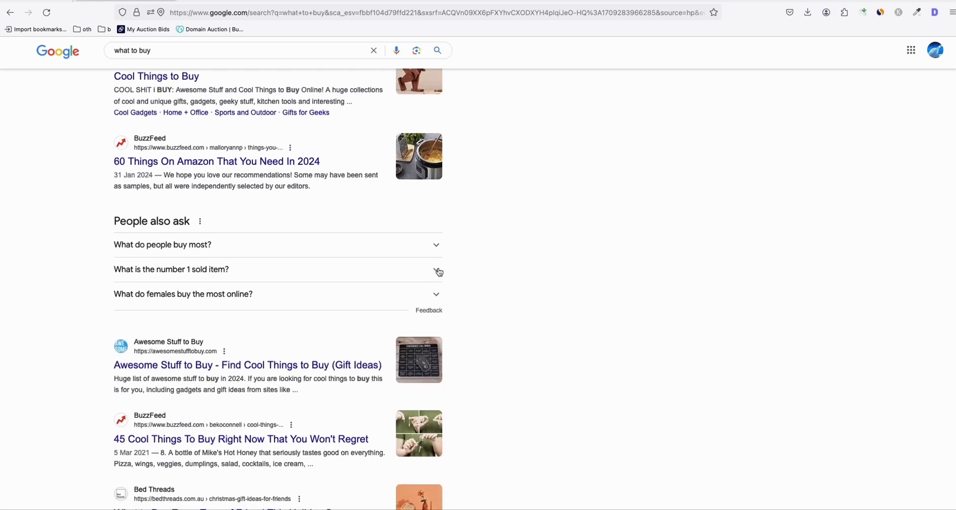
Repeatedly expand and collapse "What is the number 1 sold item?" to load many more related questions.
{"action": "left_click", "coordinate": [438, 271]}
{"action": "left_click", "coordinate": [438, 271]}
{"action": "left_click", "coordinate": [438, 272]}
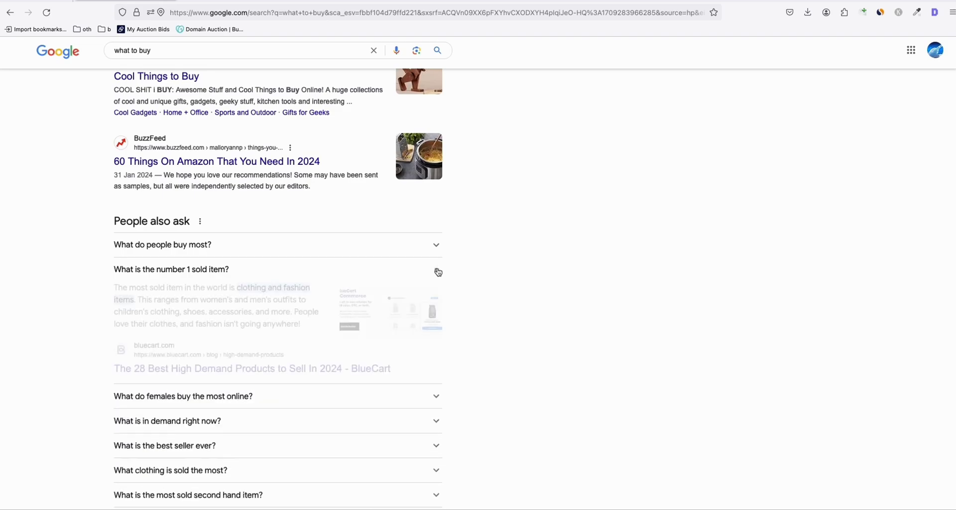
{"action": "left_click", "coordinate": [438, 271]}
{"action": "left_click", "coordinate": [438, 272]}
{"action": "left_click", "coordinate": [438, 271]}
{"action": "left_click", "coordinate": [438, 272]}
{"action": "left_click", "coordinate": [437, 271]}
{"action": "left_click", "coordinate": [437, 271]}
{"action": "left_click", "coordinate": [438, 271]}
{"action": "left_click", "coordinate": [437, 271]}
{"action": "left_click", "coordinate": [437, 271]}
{"action": "left_click", "coordinate": [438, 271]}
{"action": "left_click", "coordinate": [437, 271]}
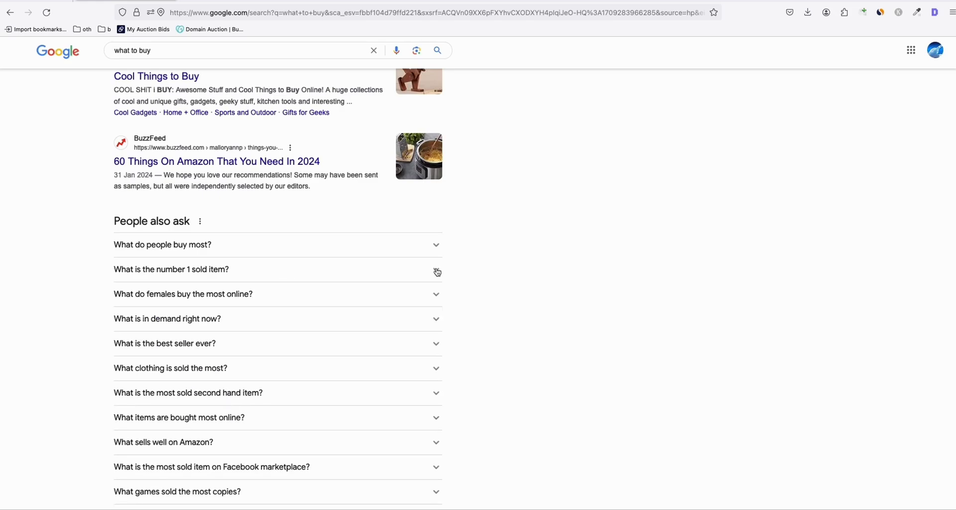
{"action": "left_click", "coordinate": [438, 272]}
{"action": "left_click", "coordinate": [438, 271]}
{"action": "left_click", "coordinate": [438, 271]}
{"action": "left_click", "coordinate": [437, 272]}
Extend the question list further by expanding and collapsing "What is in demand right now?" and "What is the best seller ever?".
{"action": "scroll", "coordinate": [514, 255], "scroll_direction": "down", "scroll_amount": 3}
{"action": "scroll", "coordinate": [514, 256], "scroll_direction": "down", "scroll_amount": 5}
{"action": "scroll", "coordinate": [521, 257], "scroll_direction": "up", "scroll_amount": 5}
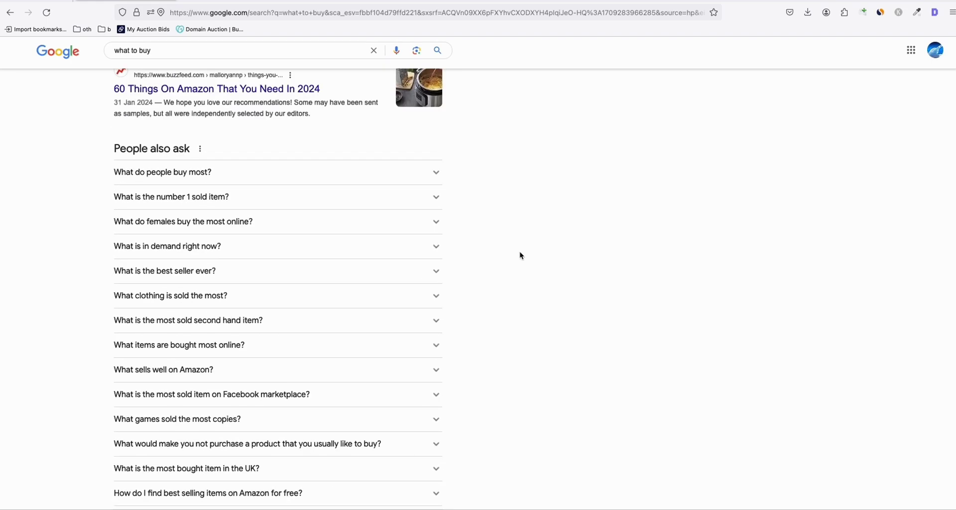
{"action": "left_click", "coordinate": [436, 247]}
{"action": "left_click", "coordinate": [436, 249]}
{"action": "double_click", "coordinate": [436, 249]}
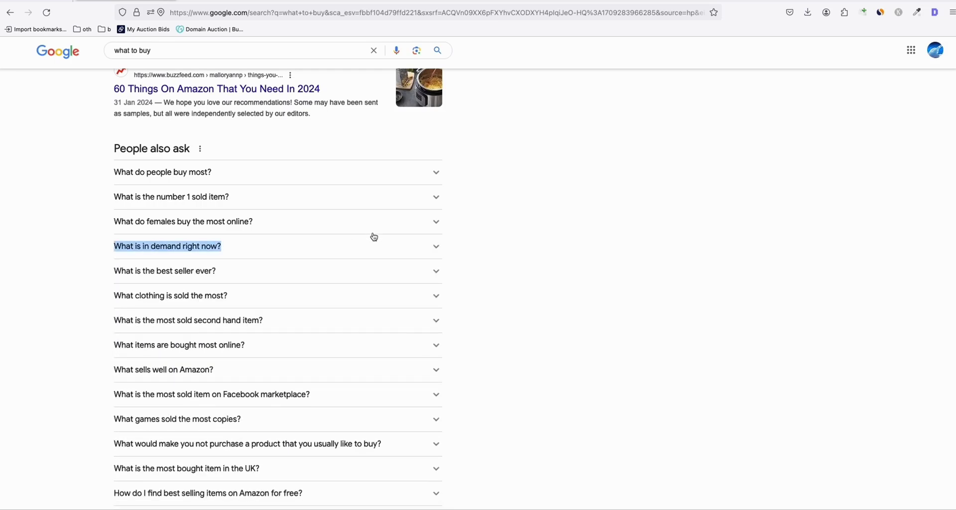
{"action": "left_click", "coordinate": [437, 272]}
{"action": "left_click", "coordinate": [436, 272]}
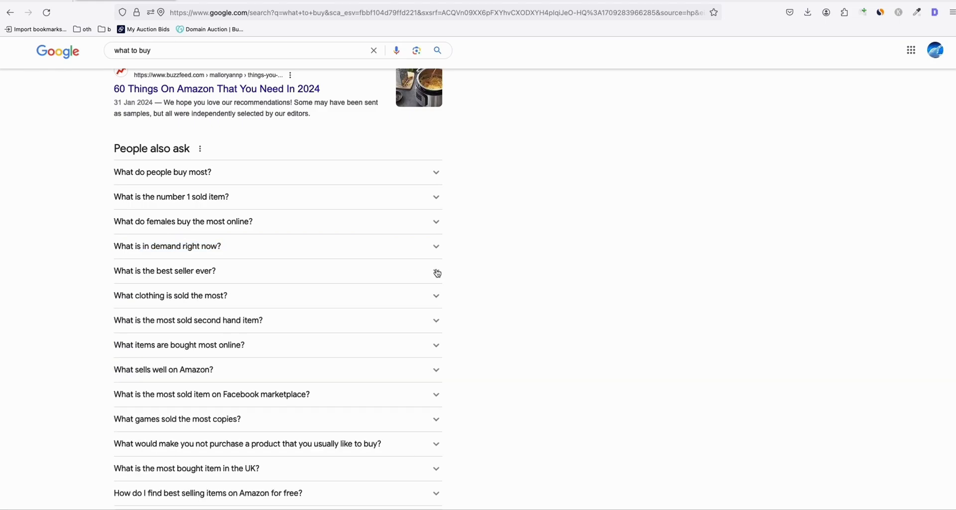
{"action": "double_click", "coordinate": [437, 273]}
{"action": "left_click", "coordinate": [436, 271]}
Copy all the People also ask questions and paste them, one per line, into a plain text file in the text editor.
{"action": "scroll", "coordinate": [194, 226], "scroll_direction": "down", "scroll_amount": 10}
{"action": "left_click_drag", "start_coordinate": [111, 171], "coordinate": [282, 395]}
{"action": "scroll", "coordinate": [245, 293], "scroll_direction": "down", "scroll_amount": 2}
{"action": "key", "text": "super+Tab"}
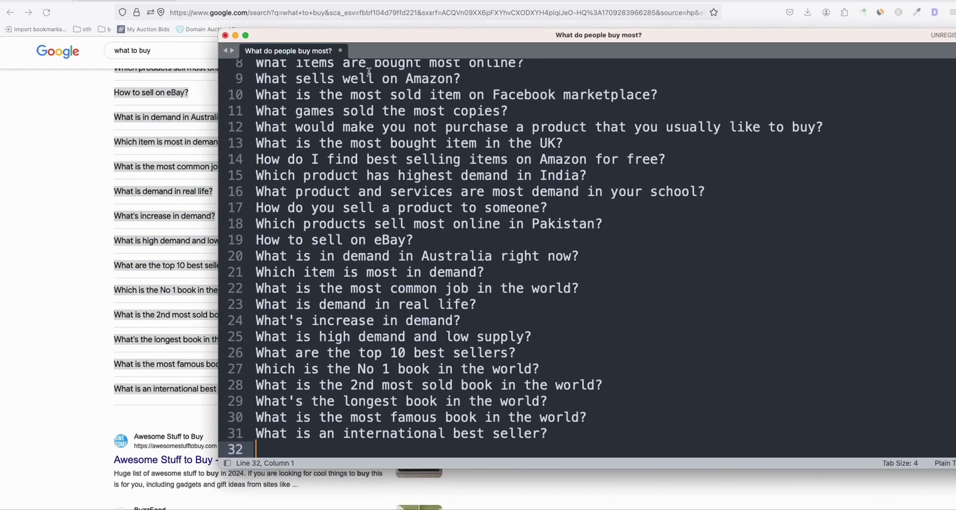
Look through the pasted question list in the text editor.
{"action": "left_click", "coordinate": [319, 401]}
{"action": "left_click", "coordinate": [531, 427]}
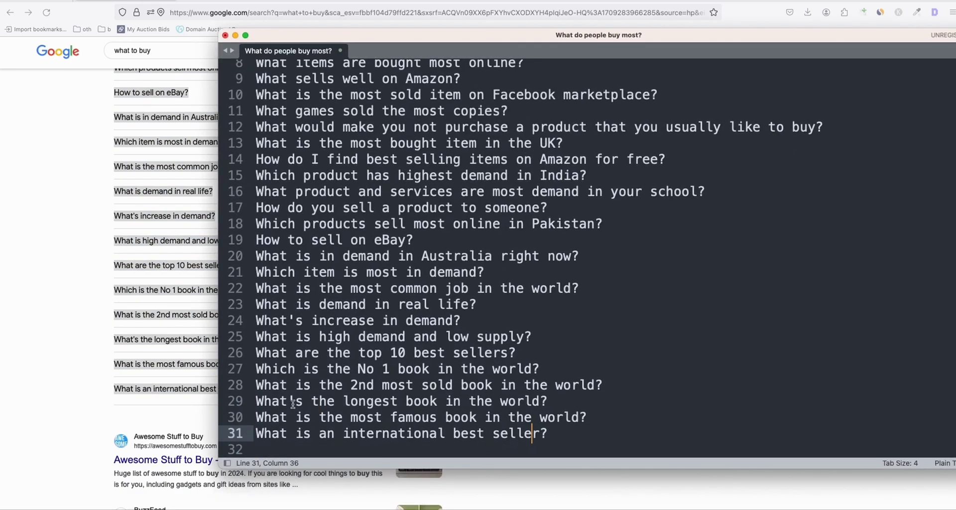
{"action": "left_click", "coordinate": [351, 288]}
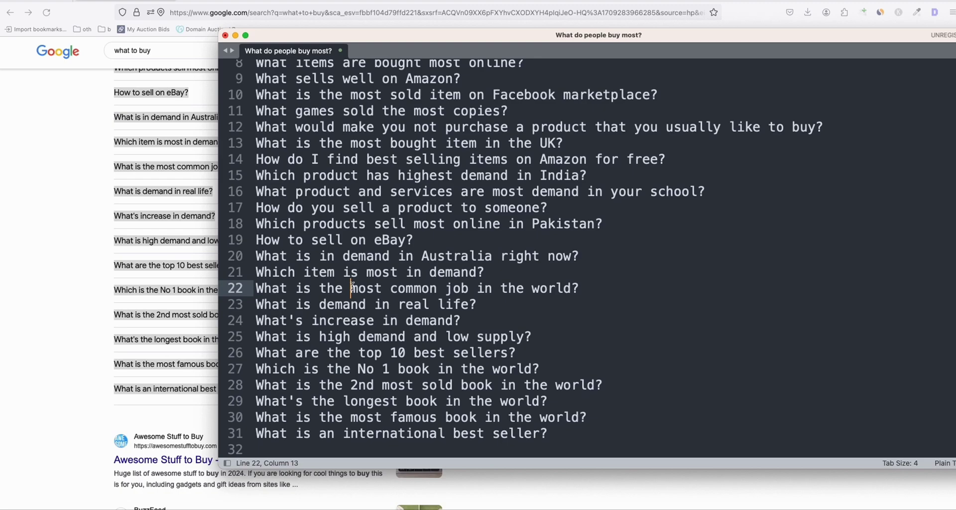
{"action": "double_click", "coordinate": [444, 255]}
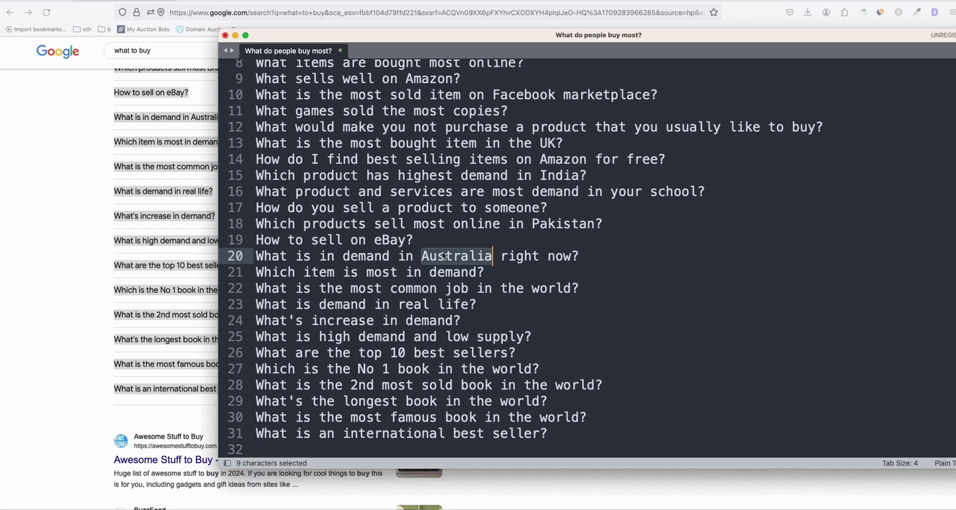
{"action": "left_click", "coordinate": [477, 292]}
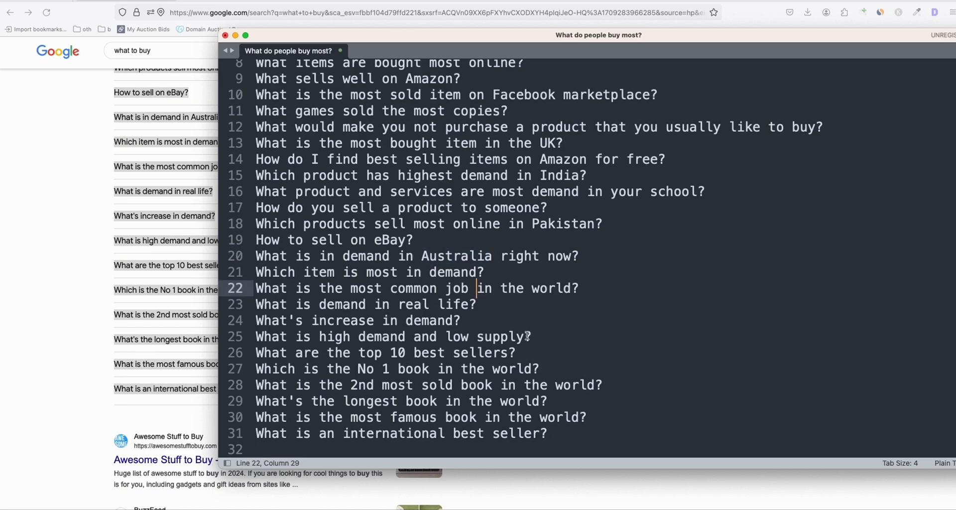
{"action": "left_click", "coordinate": [558, 426]}
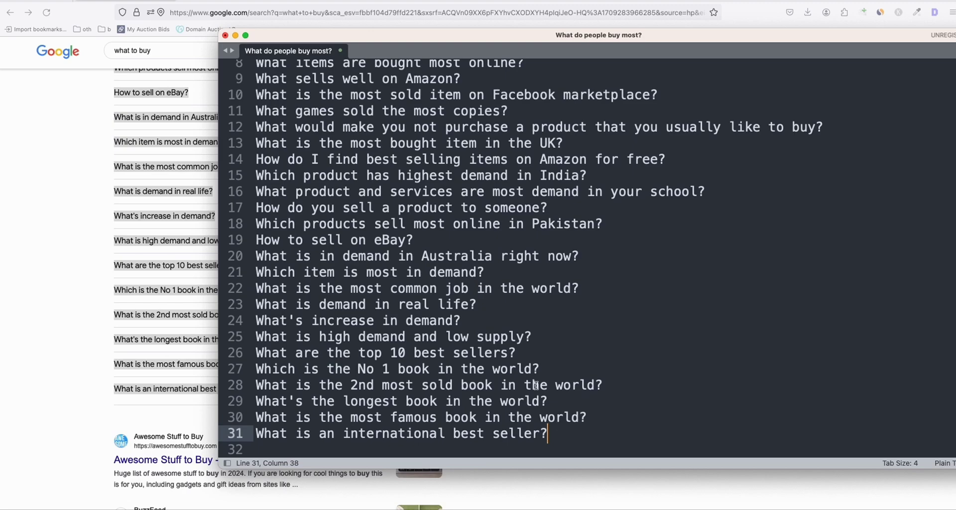
Select the questions on lines 1 to 30 of the text file and copy them.
{"action": "scroll", "coordinate": [535, 385], "scroll_direction": "up", "scroll_amount": 5}
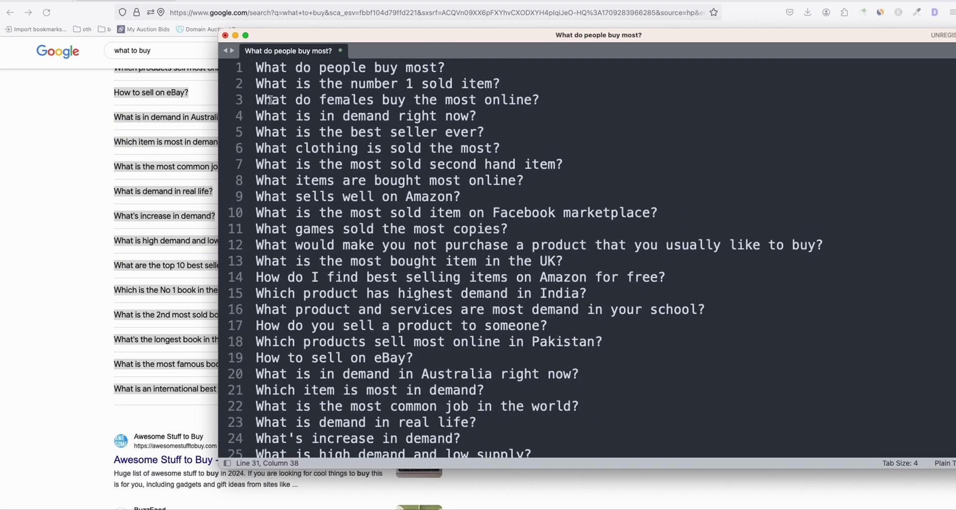
{"action": "left_click", "coordinate": [257, 69]}
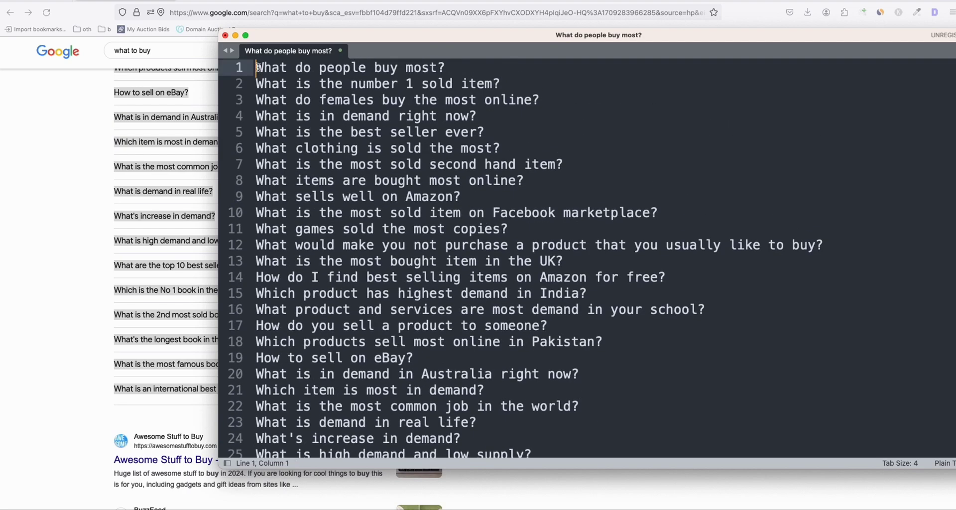
{"action": "scroll", "coordinate": [337, 141], "scroll_direction": "down", "scroll_amount": 5}
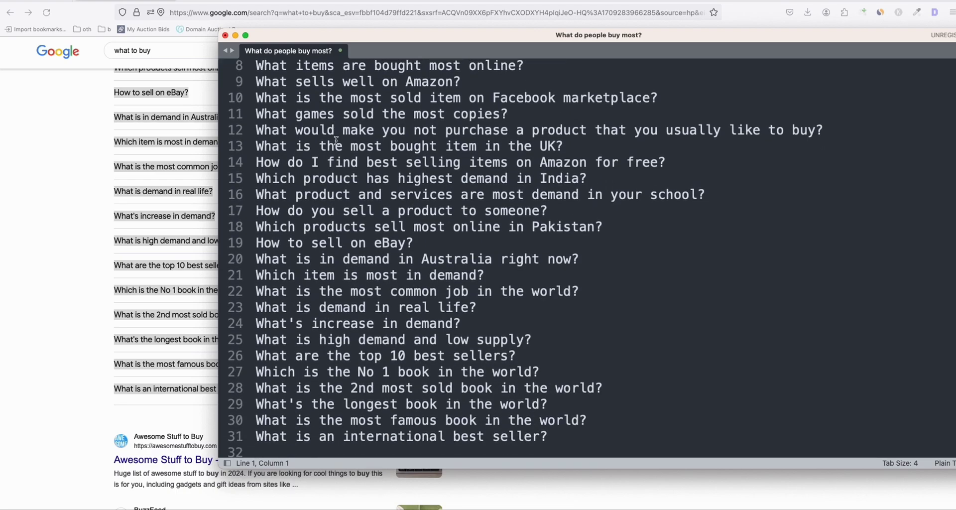
{"action": "left_click", "coordinate": [597, 415], "text": "shift"}
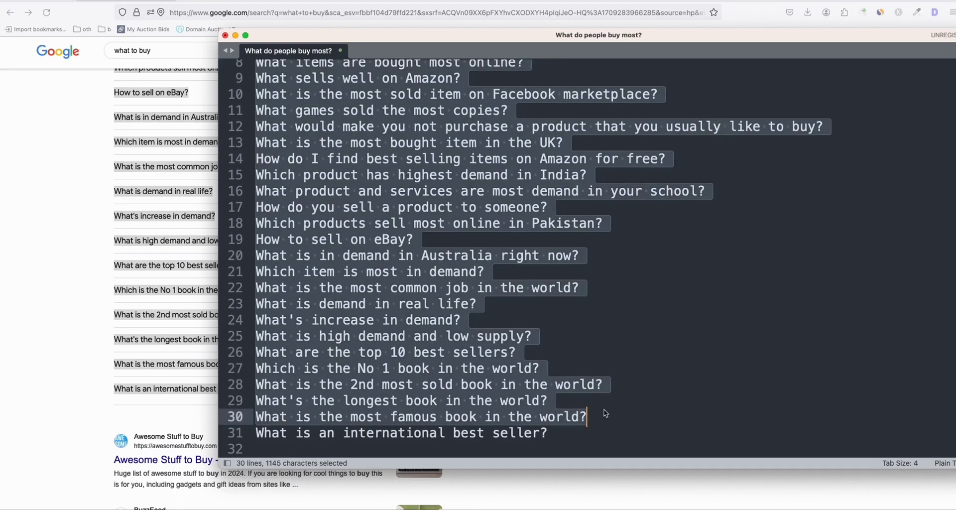
{"action": "key", "text": "super+c"}
{"action": "scroll", "coordinate": [508, 214], "scroll_direction": "up", "scroll_amount": 3}
Switch to the Article AI Generator bulk articles page and paste the copied questions as its keywords/topics.
{"action": "left_click", "coordinate": [324, 3]}
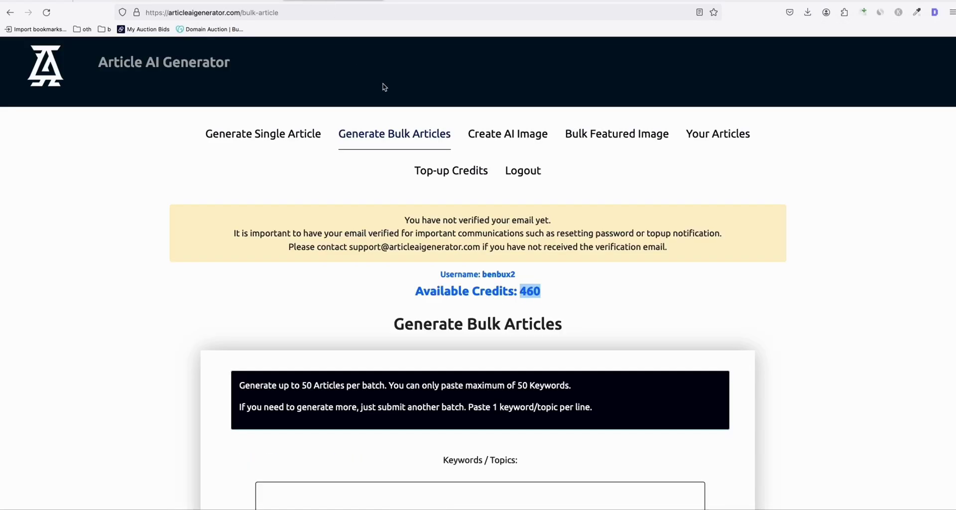
{"action": "scroll", "coordinate": [347, 283], "scroll_direction": "down", "scroll_amount": 1}
{"action": "scroll", "coordinate": [347, 283], "scroll_direction": "down", "scroll_amount": 3}
{"action": "left_click", "coordinate": [354, 431]}
{"action": "key", "text": "super+v"}
{"action": "scroll", "coordinate": [355, 425], "scroll_direction": "up", "scroll_amount": 7}
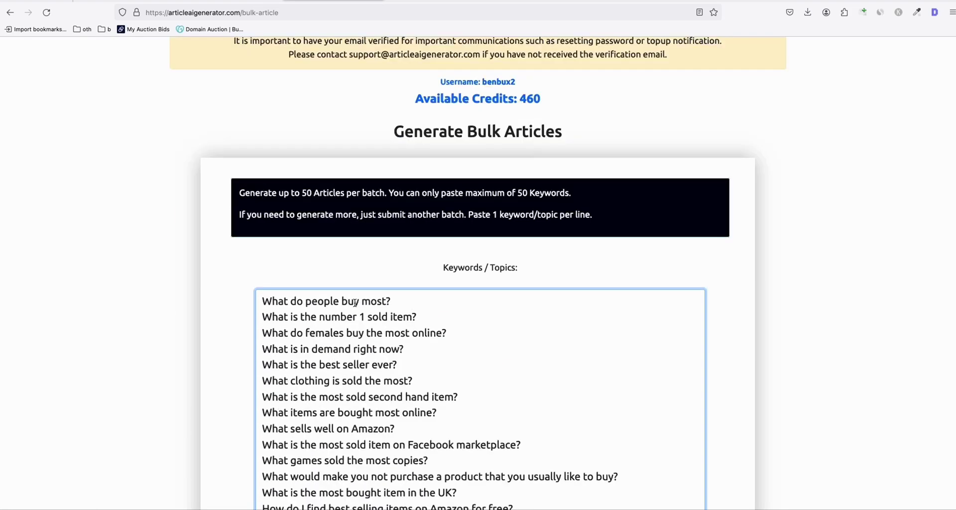
{"action": "scroll", "coordinate": [355, 298], "scroll_direction": "up", "scroll_amount": 3}
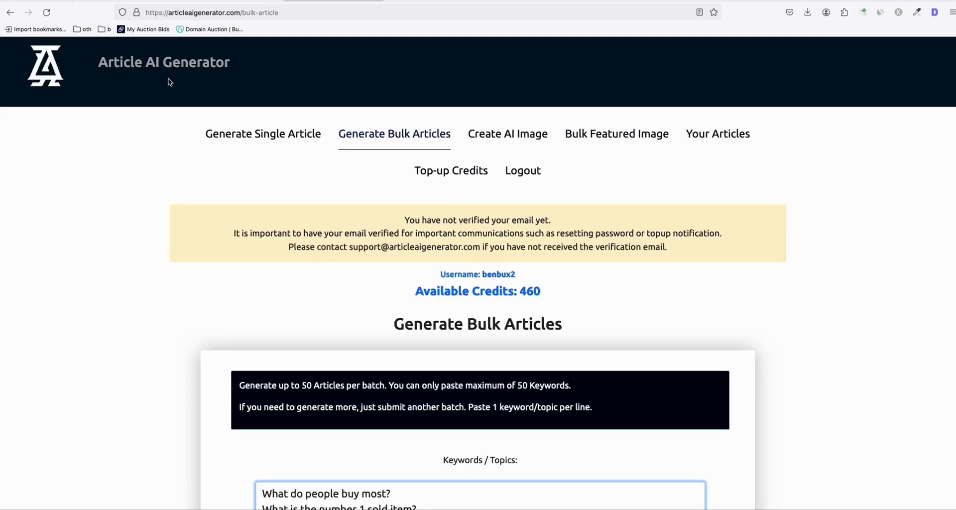
Set the bulk article form's Post to Wordpress option to YES.
{"action": "scroll", "coordinate": [266, 231], "scroll_direction": "down", "scroll_amount": 8}
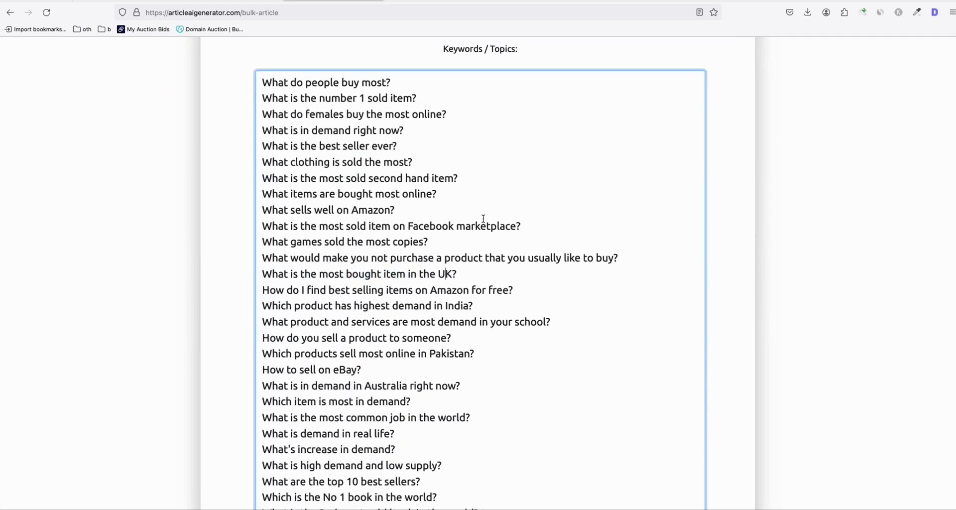
{"action": "scroll", "coordinate": [480, 209], "scroll_direction": "down", "scroll_amount": 1}
{"action": "scroll", "coordinate": [489, 234], "scroll_direction": "down", "scroll_amount": 4}
{"action": "scroll", "coordinate": [489, 239], "scroll_direction": "down", "scroll_amount": 15}
{"action": "left_click", "coordinate": [397, 249]}
{"action": "left_click", "coordinate": [387, 253]}
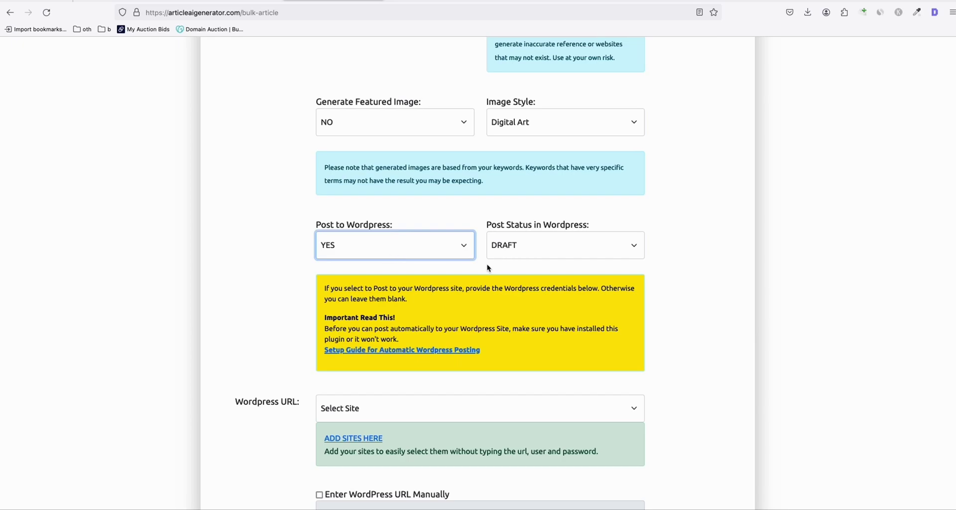
{"action": "scroll", "coordinate": [299, 313], "scroll_direction": "down", "scroll_amount": 5}
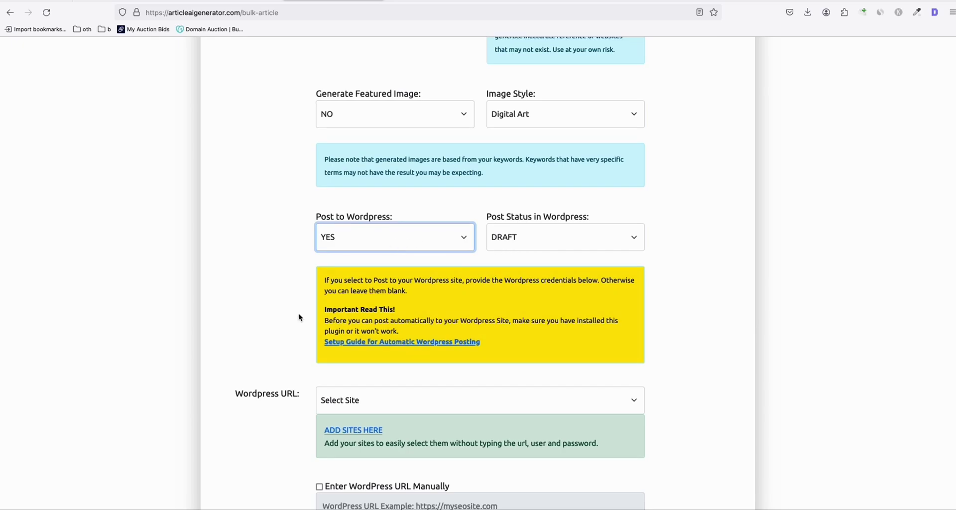
{"action": "scroll", "coordinate": [331, 313], "scroll_direction": "up", "scroll_amount": 1}
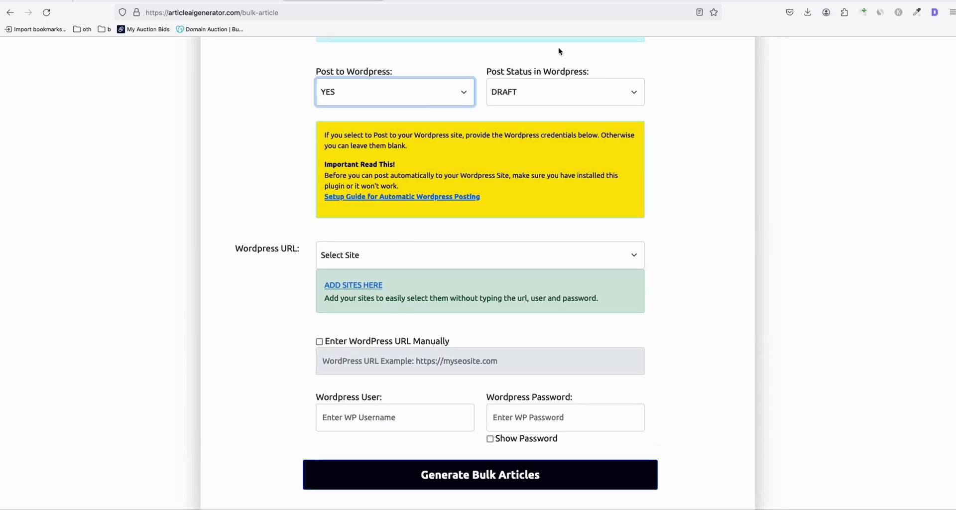
{"action": "left_click", "coordinate": [398, 257]}
{"action": "left_click", "coordinate": [389, 321]}
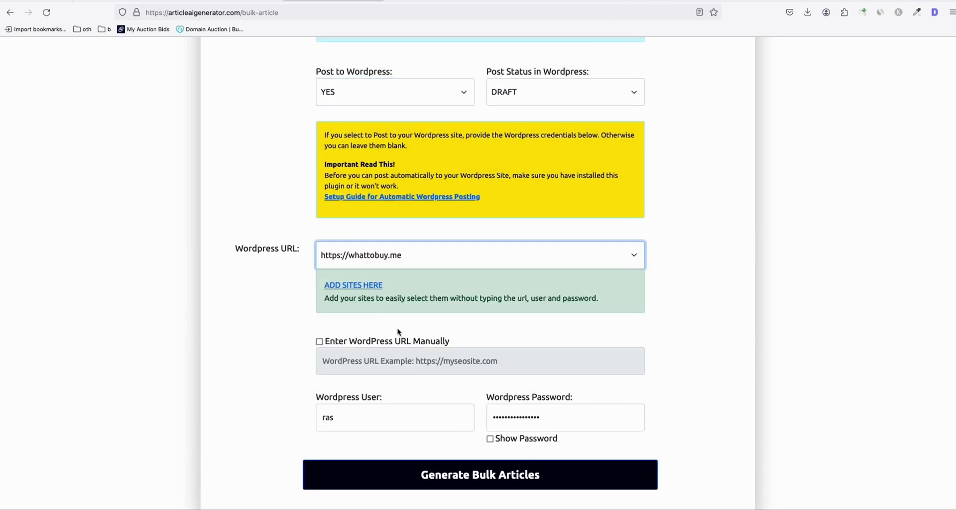
{"action": "left_click", "coordinate": [478, 475]}
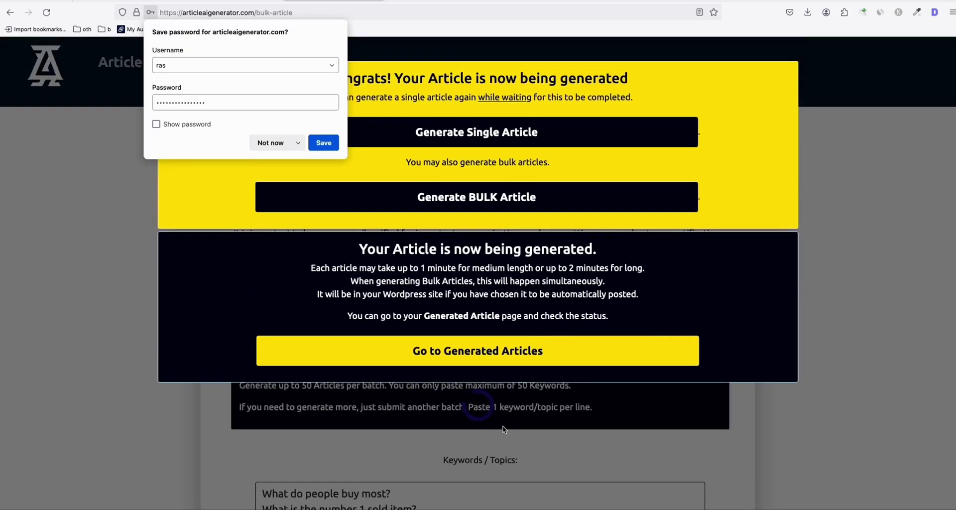
Switch to the hairheroic.info site and browse the articles on its homepage.
{"action": "left_click", "coordinate": [254, 92]}
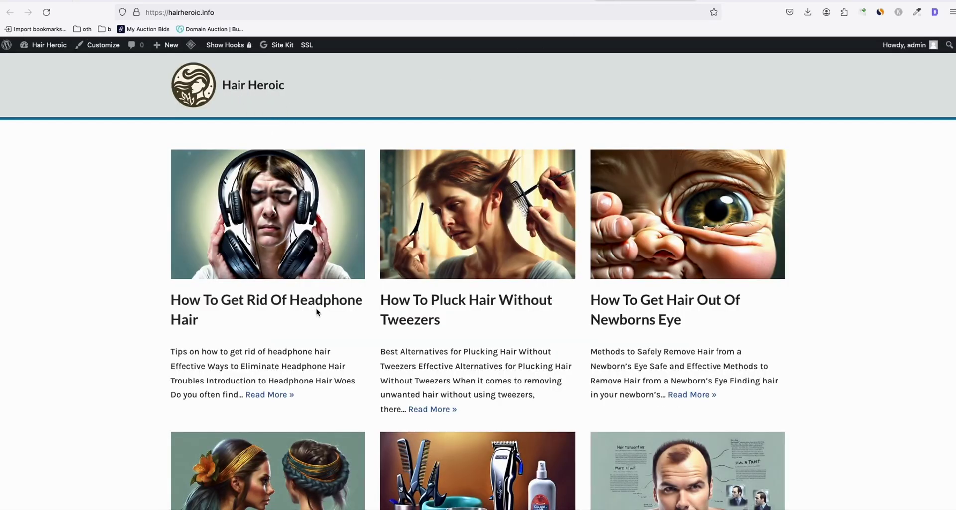
{"action": "scroll", "coordinate": [316, 305], "scroll_direction": "down", "scroll_amount": 2}
{"action": "scroll", "coordinate": [448, 329], "scroll_direction": "down", "scroll_amount": 3}
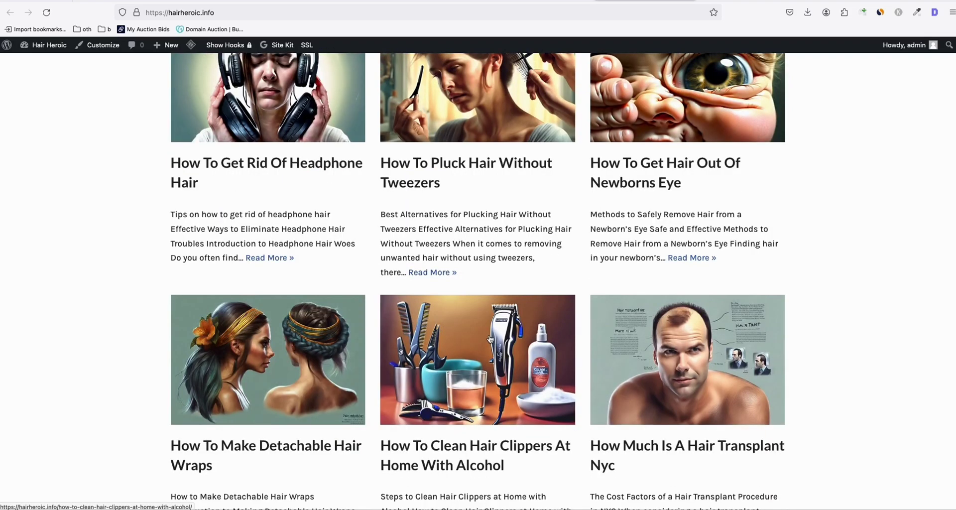
Switch from the hairheroic.info homepage to Google and search for "hair".
{"action": "scroll", "coordinate": [491, 339], "scroll_direction": "up", "scroll_amount": 5}
{"action": "left_click", "coordinate": [229, 1]}
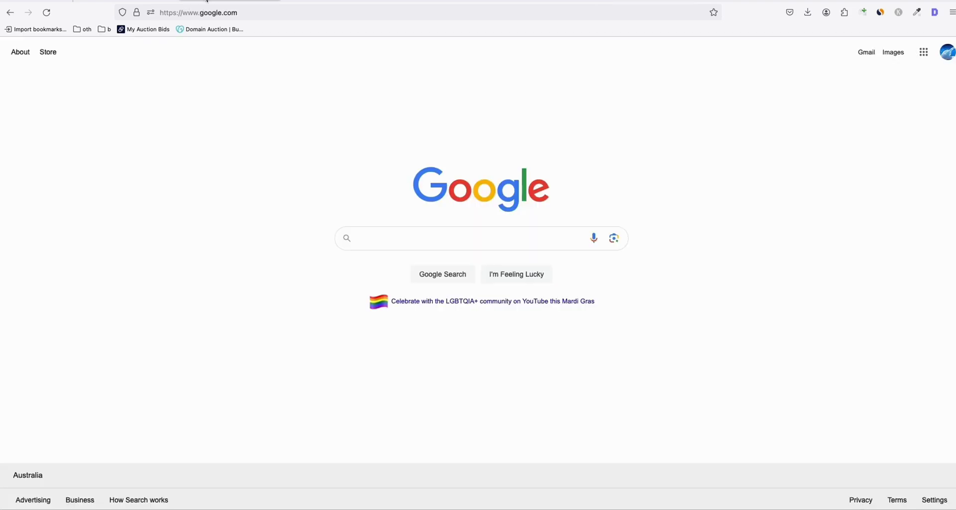
{"action": "left_click", "coordinate": [389, 241]}
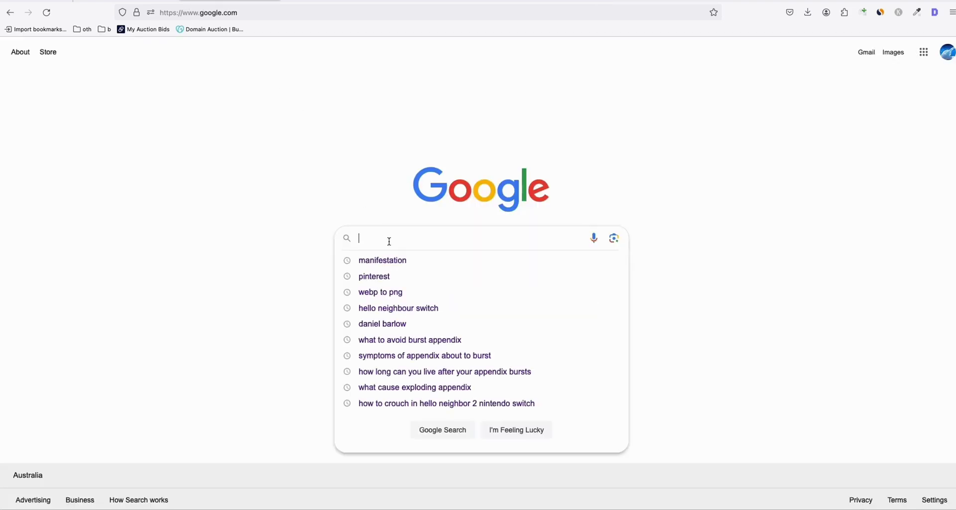
{"action": "type", "text": "hai"}
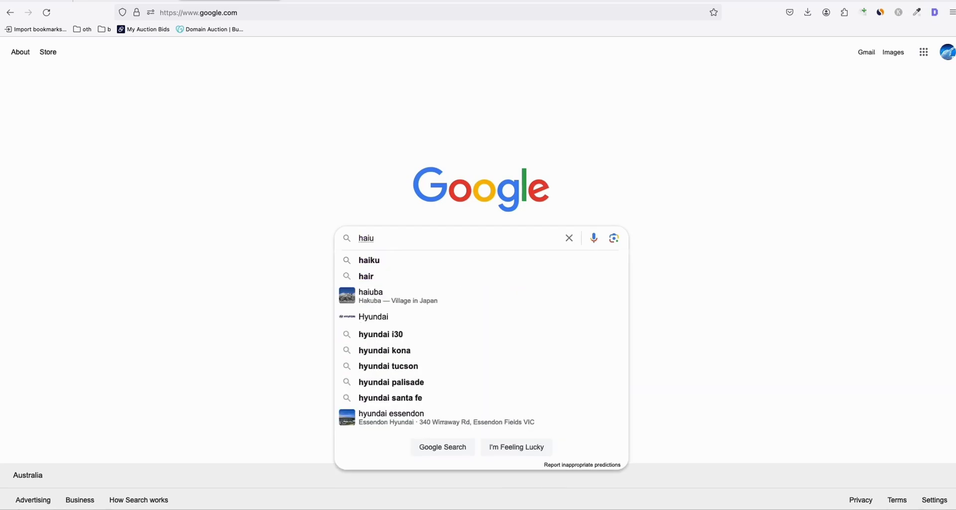
{"action": "type", "text": "r"}
{"action": "key", "text": "Return"}
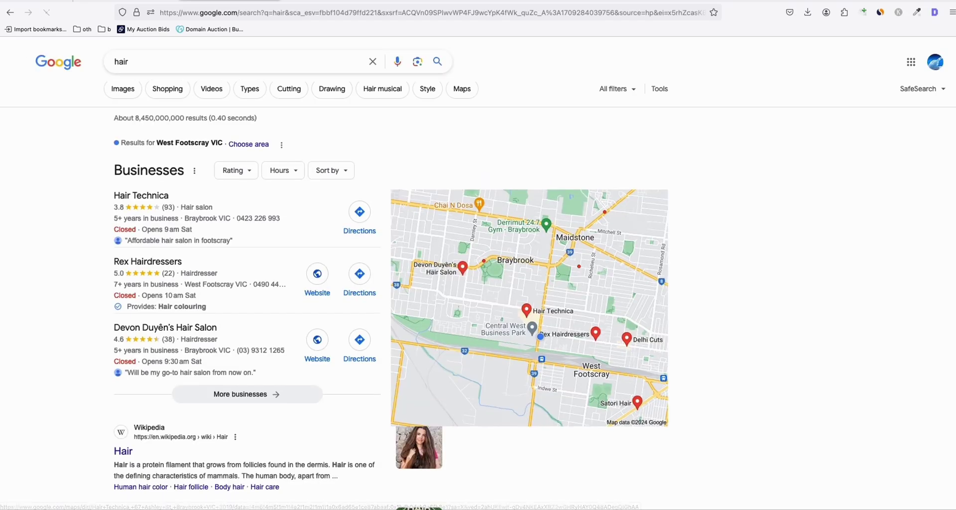
Expand the People also ask list for hair by repeatedly opening and closing "Is human hair important?", leaving all questions collapsed.
{"action": "scroll", "coordinate": [209, 204], "scroll_direction": "down", "scroll_amount": 6}
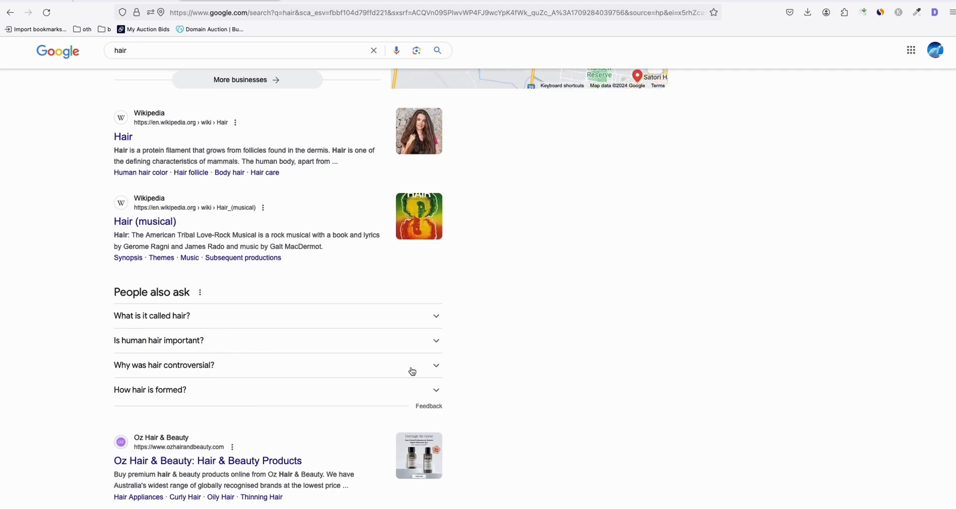
{"action": "scroll", "coordinate": [427, 368], "scroll_direction": "down", "scroll_amount": 1}
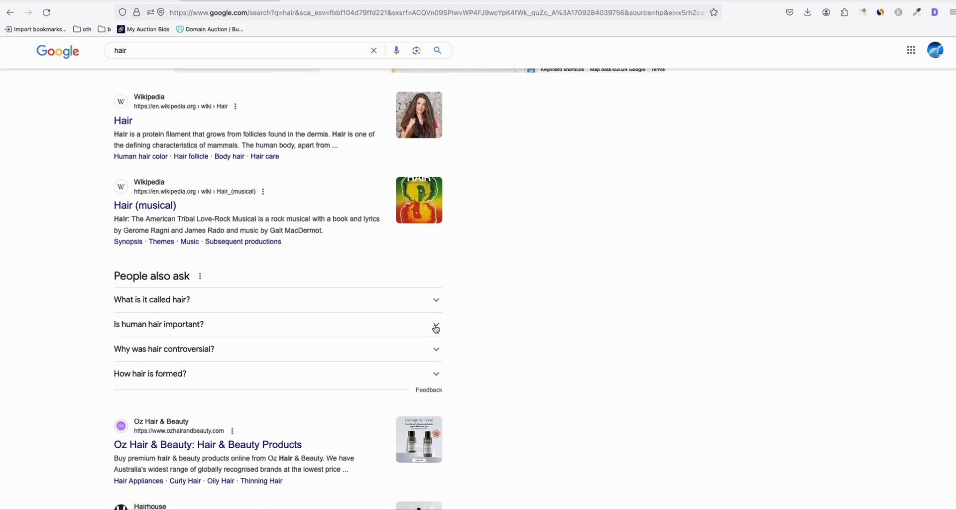
{"action": "left_click", "coordinate": [435, 327]}
{"action": "left_click", "coordinate": [435, 328]}
{"action": "left_click", "coordinate": [436, 328]}
{"action": "left_click", "coordinate": [437, 328]}
{"action": "left_click", "coordinate": [436, 328]}
{"action": "left_click", "coordinate": [437, 327]}
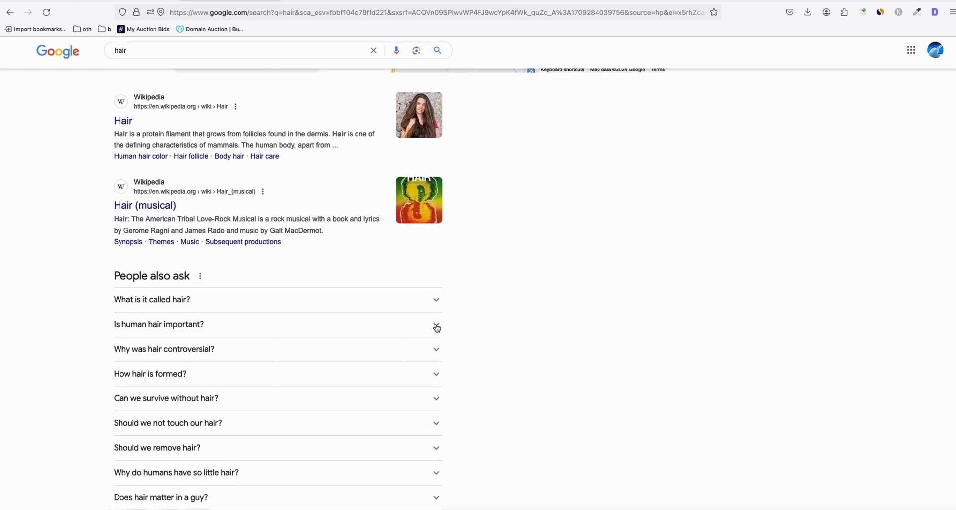
{"action": "left_click", "coordinate": [437, 328]}
{"action": "left_click", "coordinate": [437, 328]}
{"action": "left_click", "coordinate": [437, 327]}
{"action": "left_click", "coordinate": [436, 327]}
Select and copy all hair questions from "What is it called hair?" through "Should females have body hair?".
{"action": "scroll", "coordinate": [450, 308], "scroll_direction": "down", "scroll_amount": 2}
{"action": "scroll", "coordinate": [159, 219], "scroll_direction": "down", "scroll_amount": 2}
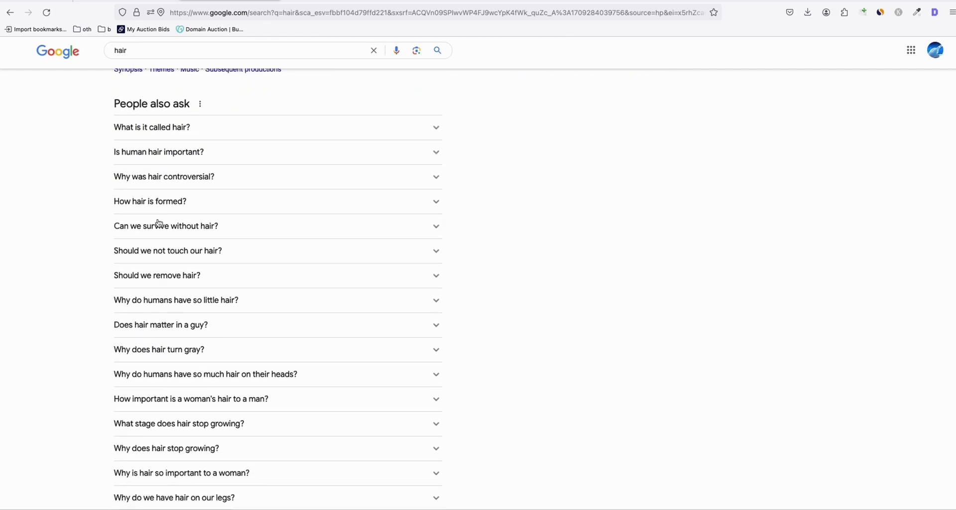
{"action": "scroll", "coordinate": [149, 214], "scroll_direction": "up", "scroll_amount": 1}
{"action": "left_click_drag", "start_coordinate": [103, 148], "coordinate": [238, 238]}
{"action": "scroll", "coordinate": [222, 237], "scroll_direction": "down", "scroll_amount": 6}
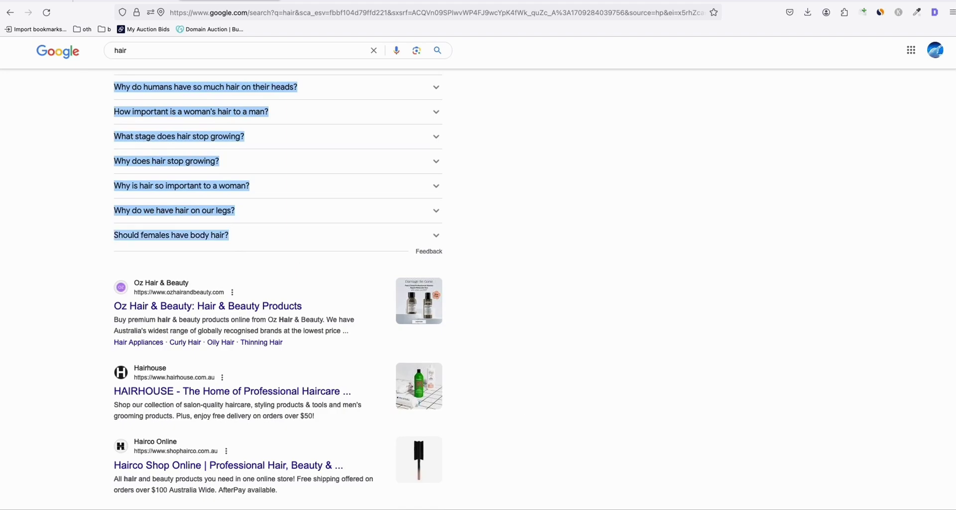
Switch to the text editor and replace the summer question list with the copied hair questions.
{"action": "key", "text": "super+Tab"}
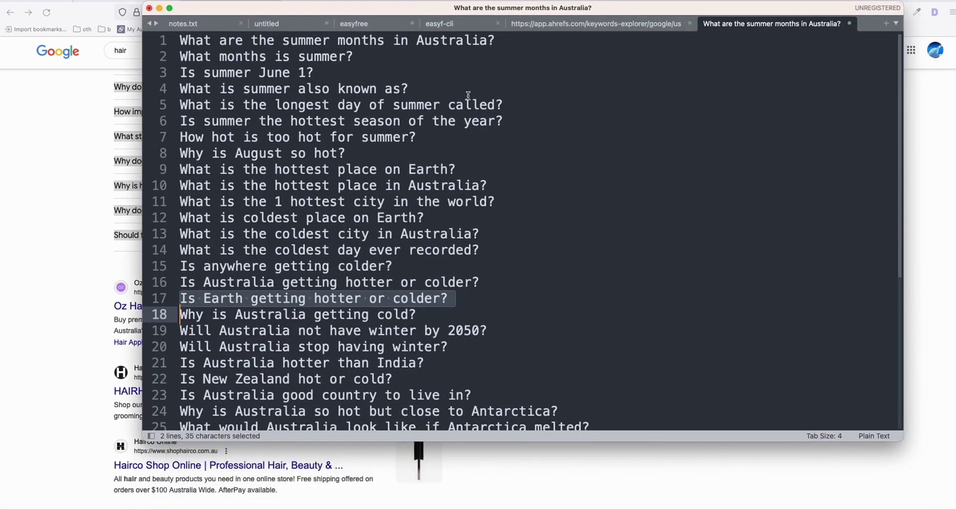
{"action": "left_click", "coordinate": [604, 268]}
{"action": "key", "text": "super+a"}
{"action": "key", "text": "super+v"}
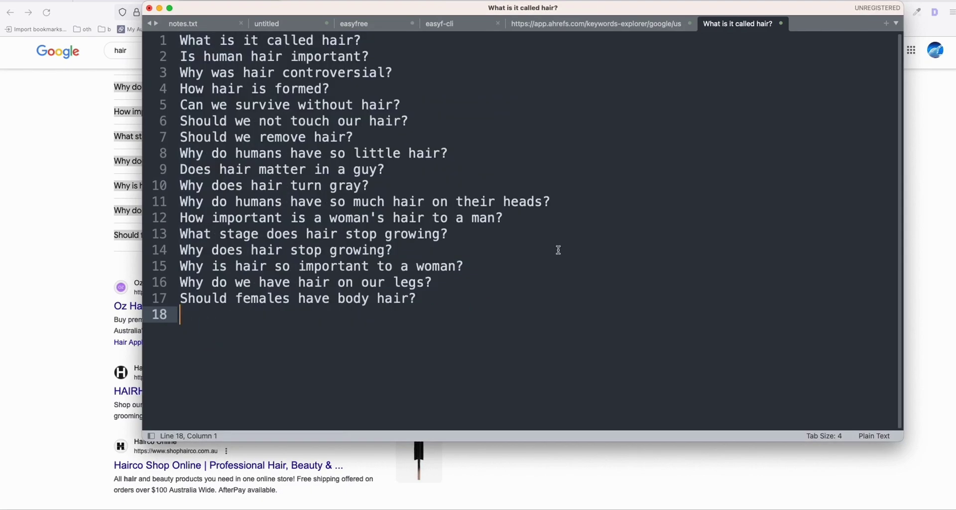
Copy the hair questions, switch to Article AI Generator, open a new bulk article form, and paste them as its keywords/topics.
{"action": "left_click", "coordinate": [439, 297]}
{"action": "left_click_drag", "start_coordinate": [439, 297], "coordinate": [129, 4]}
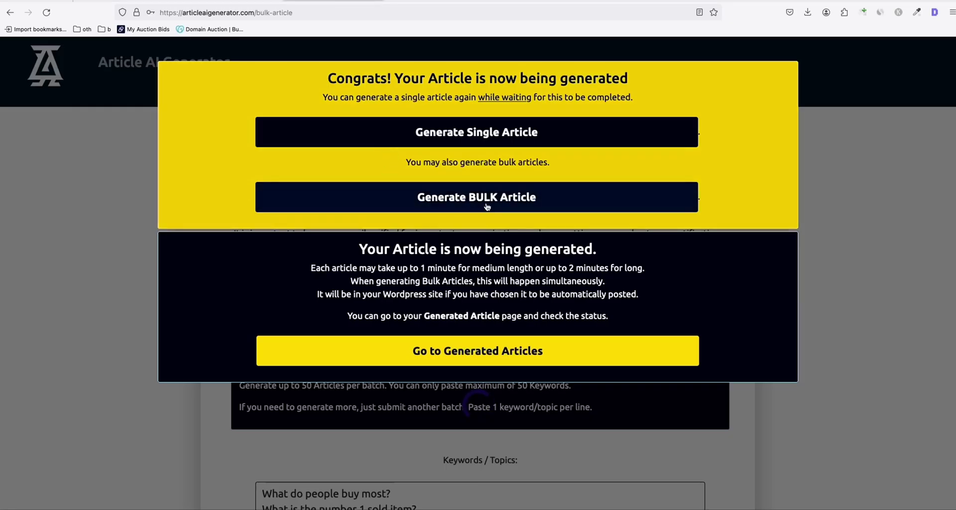
{"action": "left_click", "coordinate": [487, 207]}
{"action": "scroll", "coordinate": [378, 295], "scroll_direction": "down", "scroll_amount": 2}
{"action": "left_click", "coordinate": [335, 426]}
{"action": "type", "text": "What is it called hair? Is human hair important? Why was hair controversial? How hair is formed? Can we survive without hair? Should we not touch our hair? Should we remove hair? Why do humans have so little hair? Does hair matter in a guy? Why does hair turn grey? Why do humans have so much hair on their heads? How important is a woman's hair to a man? What stage does hair stop growing? Why does hair stop growing? Why is hair so important to a woman? Why do we have hair on our legs? Should females have body hair?"}
{"action": "scroll", "coordinate": [329, 299], "scroll_direction": "down", "scroll_amount": 10}
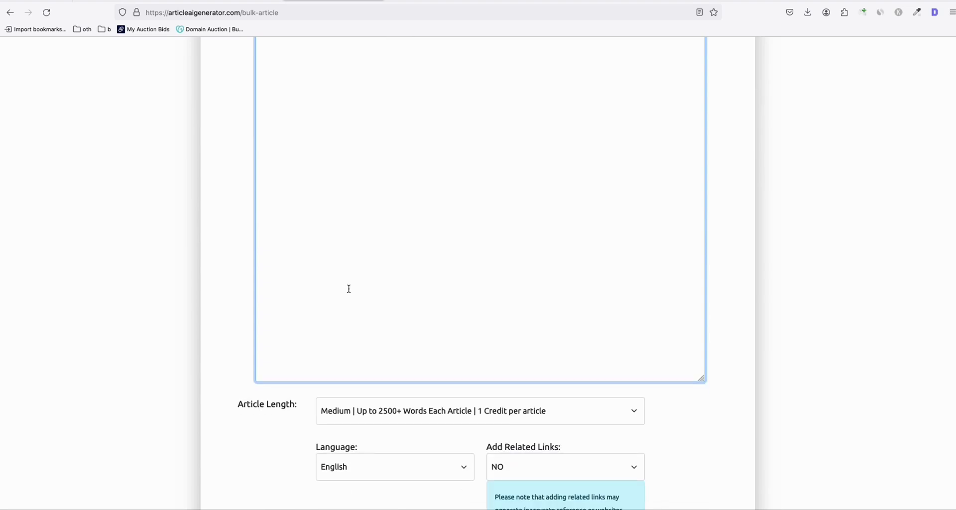
{"action": "scroll", "coordinate": [349, 288], "scroll_direction": "down", "scroll_amount": 10}
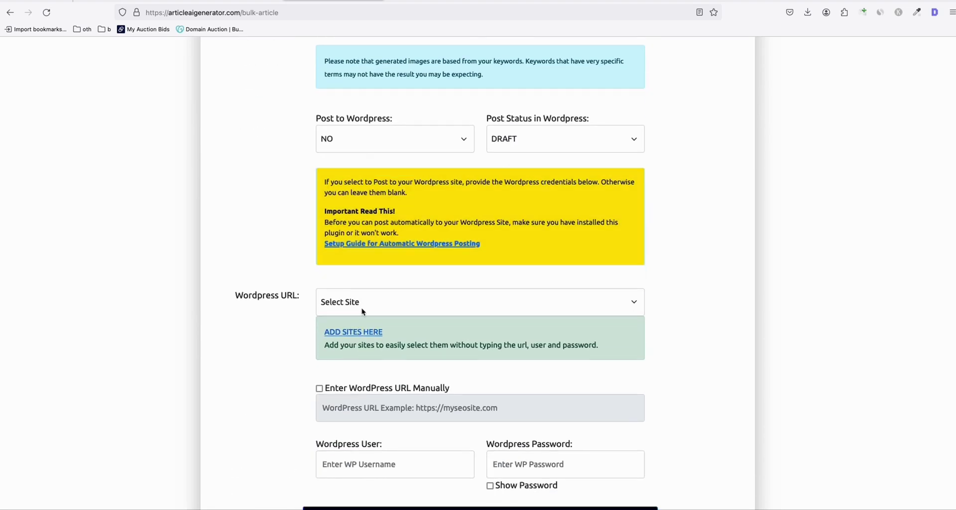
{"action": "left_click", "coordinate": [362, 308]}
{"action": "left_click", "coordinate": [396, 428]}
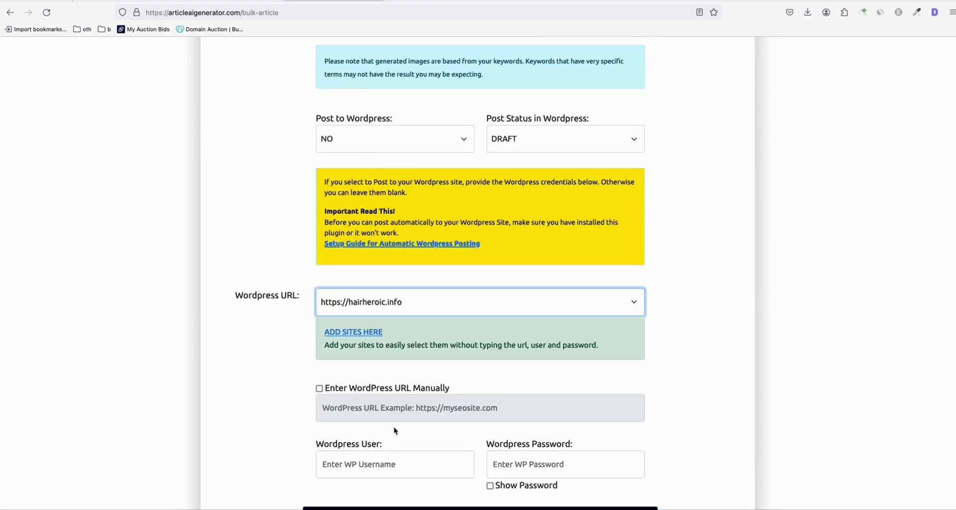
Set Post to Wordpress to YES and start generating the bulk articles.
{"action": "scroll", "coordinate": [369, 293], "scroll_direction": "down", "scroll_amount": 2}
{"action": "scroll", "coordinate": [374, 298], "scroll_direction": "up", "scroll_amount": 4}
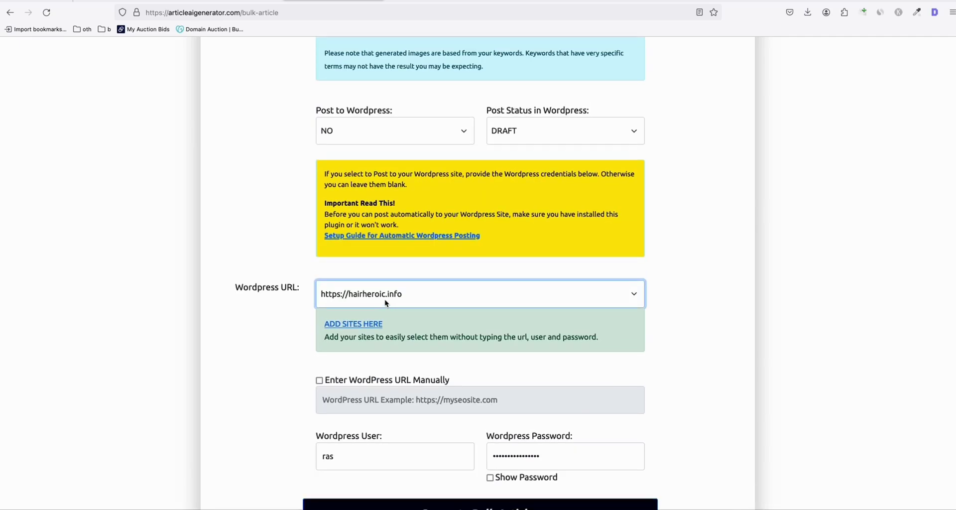
{"action": "left_click", "coordinate": [367, 226]}
{"action": "left_click", "coordinate": [365, 224]}
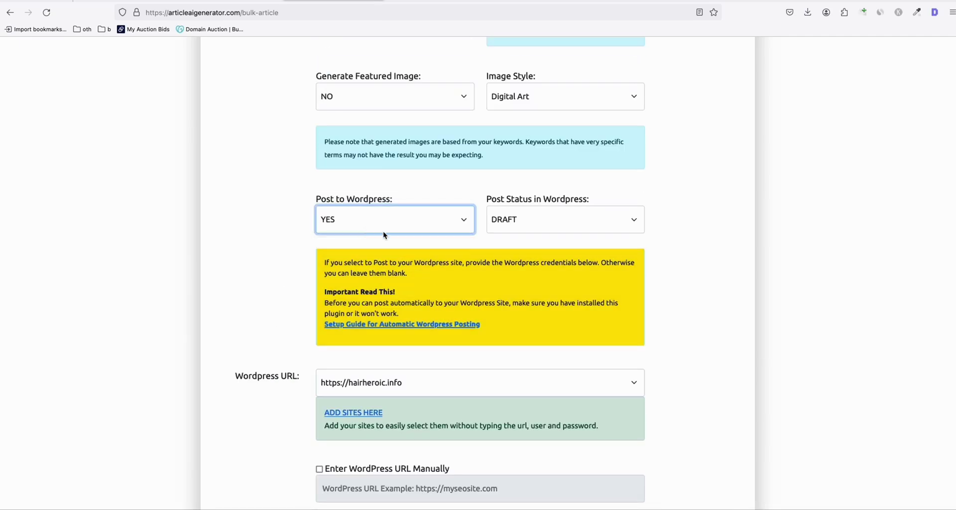
{"action": "scroll", "coordinate": [402, 260], "scroll_direction": "down", "scroll_amount": 5}
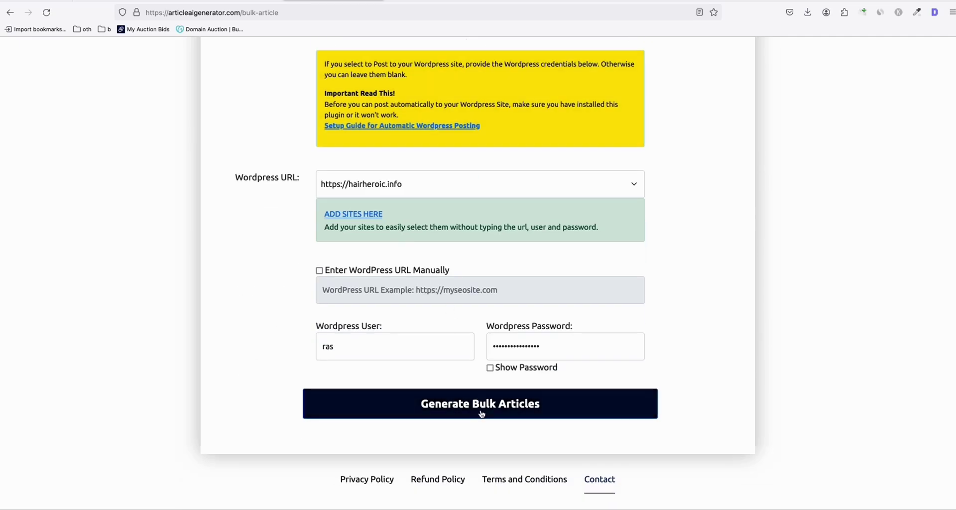
{"action": "left_click", "coordinate": [481, 413]}
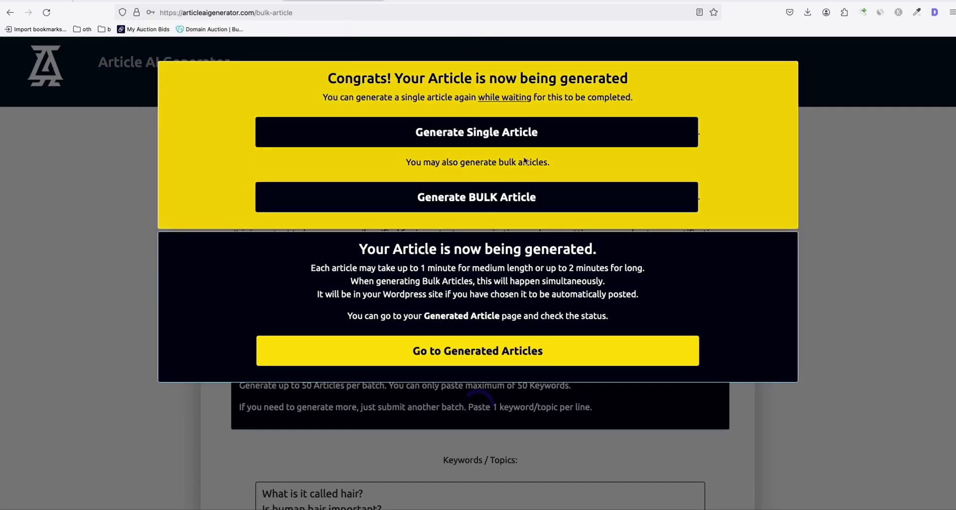
Switch to the whattobuy.me WordPress admin and reload its posts list to check for the generated drafts.
{"action": "left_click", "coordinate": [426, 2]}
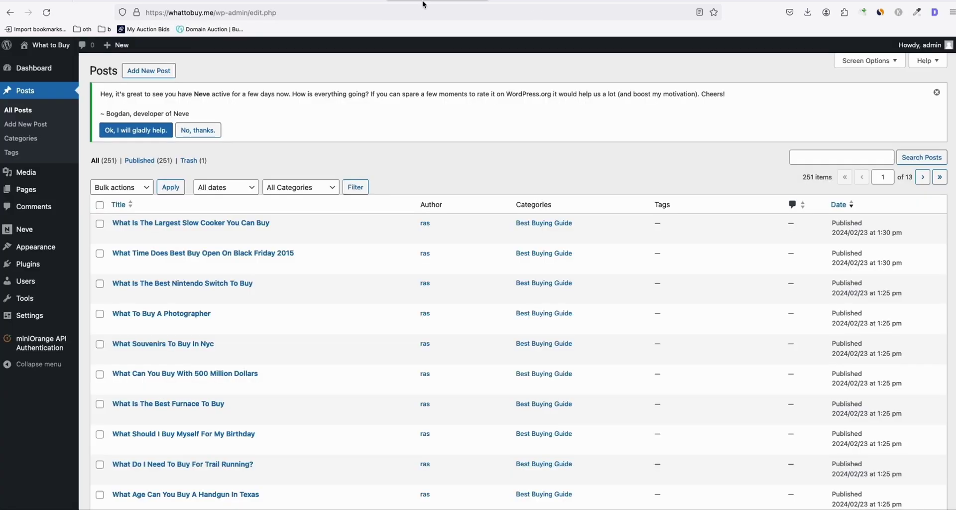
{"action": "left_click", "coordinate": [23, 90]}
{"action": "scroll", "coordinate": [249, 305], "scroll_direction": "down", "scroll_amount": 1}
{"action": "scroll", "coordinate": [204, 298], "scroll_direction": "down", "scroll_amount": 1}
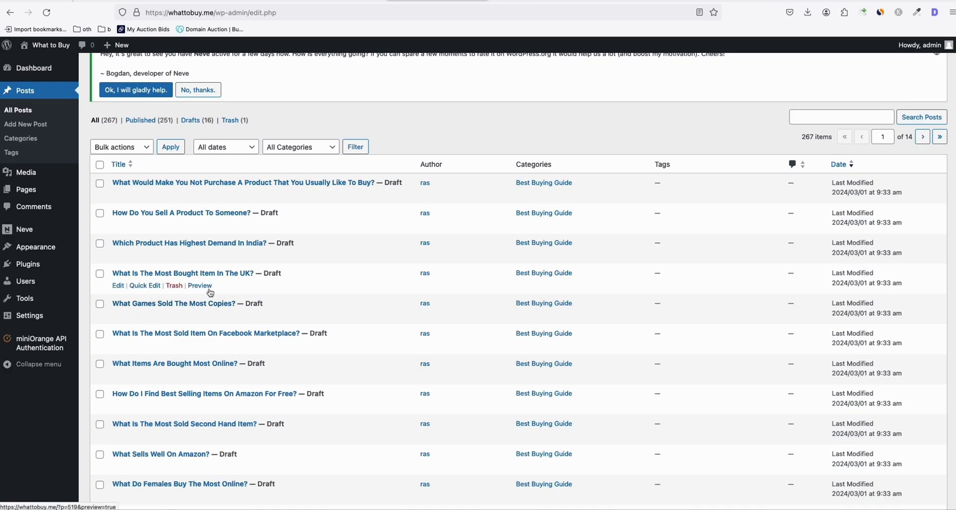
Preview the draft "What Is The Most Bought Item In The UK?" in a separate tab and read through the article, including its See also links.
{"action": "right_click", "coordinate": [204, 291]}
{"action": "left_click", "coordinate": [219, 292]}
{"action": "left_click", "coordinate": [467, 3]}
{"action": "scroll", "coordinate": [496, 114], "scroll_direction": "down", "scroll_amount": 2}
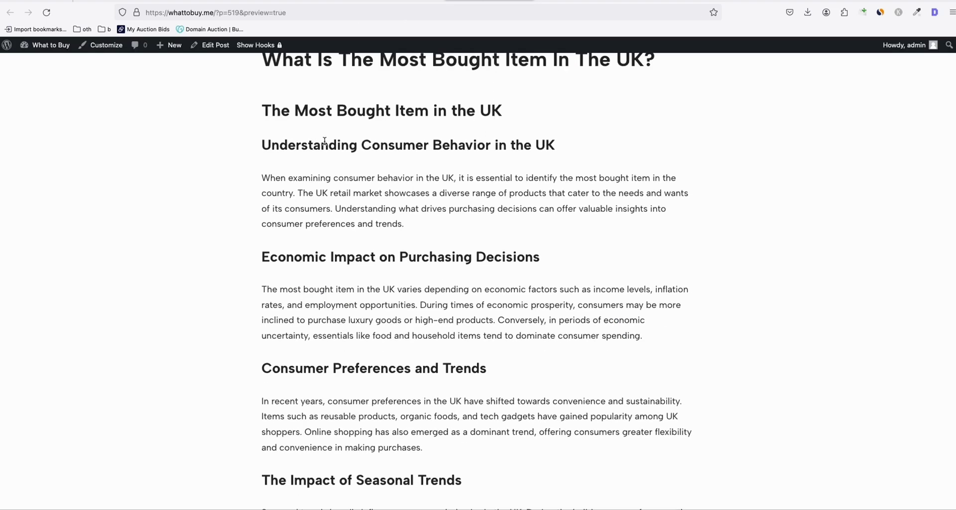
{"action": "scroll", "coordinate": [335, 146], "scroll_direction": "down", "scroll_amount": 1}
{"action": "scroll", "coordinate": [340, 154], "scroll_direction": "down", "scroll_amount": 1}
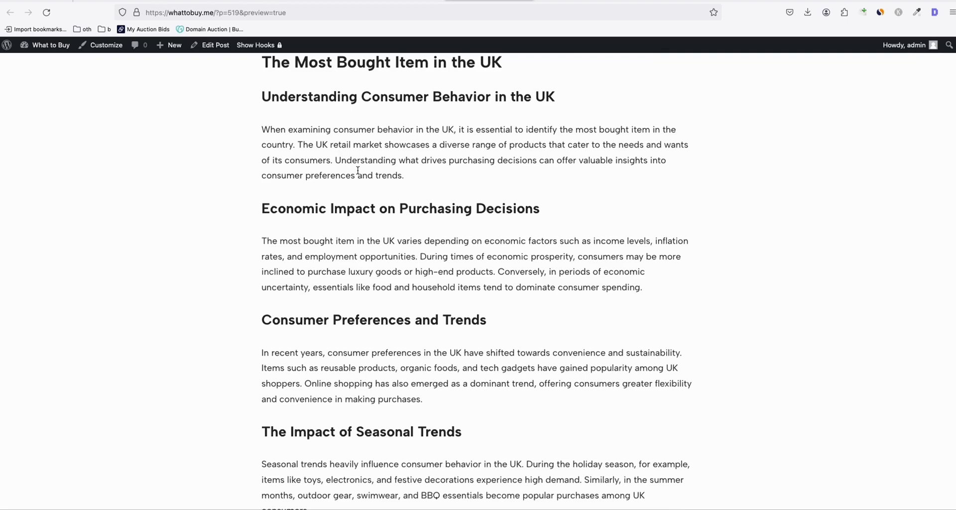
{"action": "scroll", "coordinate": [361, 176], "scroll_direction": "down", "scroll_amount": 6}
{"action": "scroll", "coordinate": [414, 241], "scroll_direction": "down", "scroll_amount": 1}
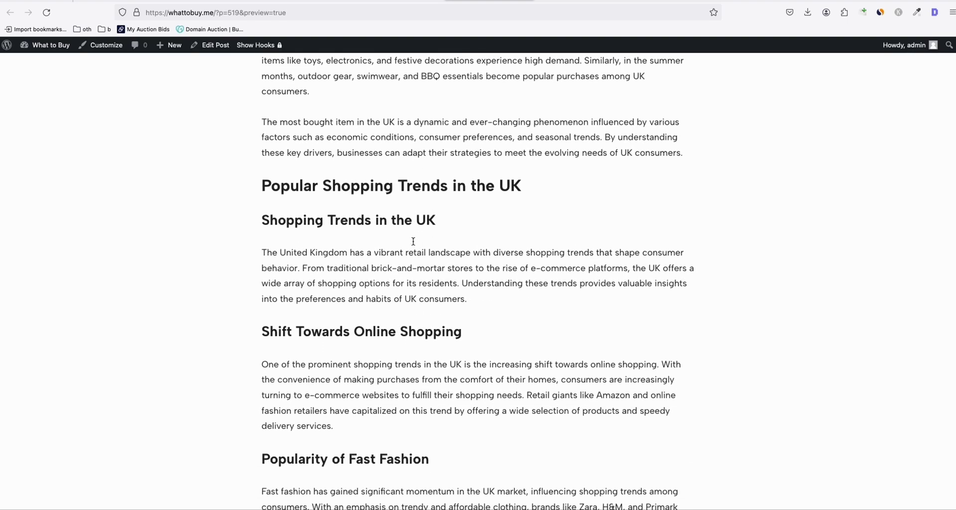
{"action": "scroll", "coordinate": [413, 241], "scroll_direction": "down", "scroll_amount": 10}
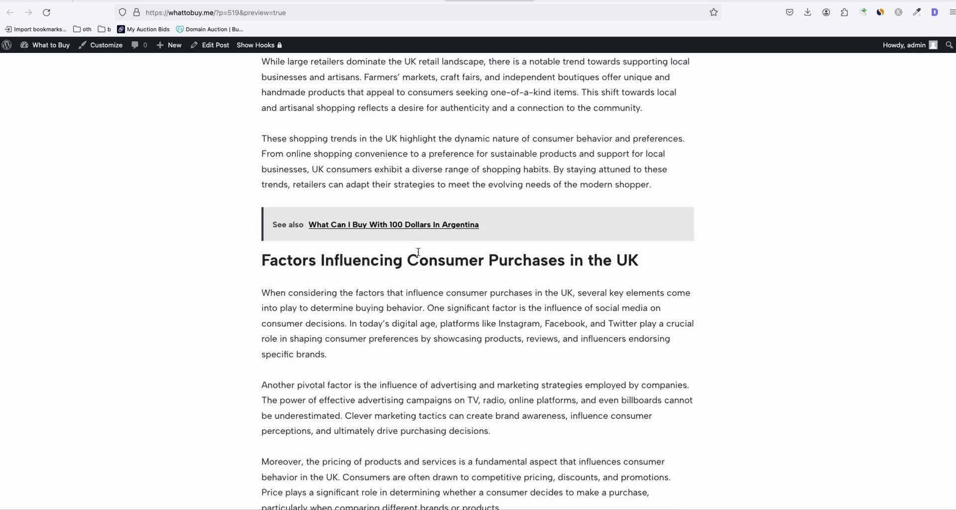
{"action": "left_click_drag", "start_coordinate": [271, 224], "coordinate": [319, 224]}
{"action": "scroll", "coordinate": [373, 223], "scroll_direction": "down", "scroll_amount": 12}
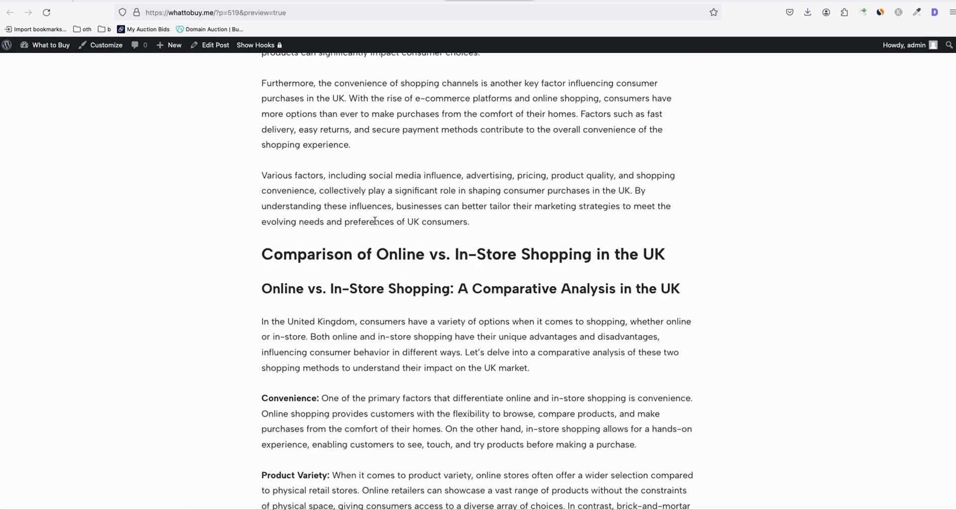
{"action": "scroll", "coordinate": [375, 221], "scroll_direction": "down", "scroll_amount": 15}
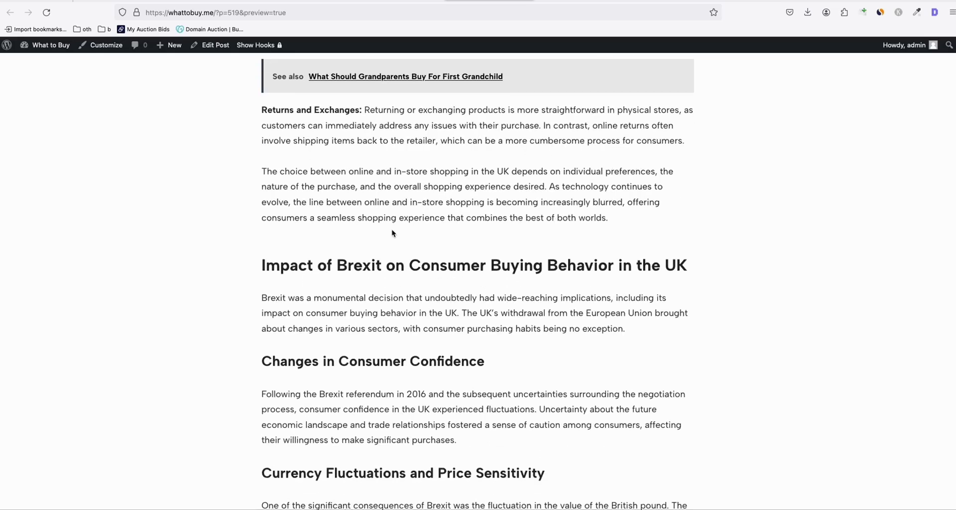
{"action": "scroll", "coordinate": [392, 233], "scroll_direction": "down", "scroll_amount": 20}
{"action": "scroll", "coordinate": [401, 235], "scroll_direction": "up", "scroll_amount": 8}
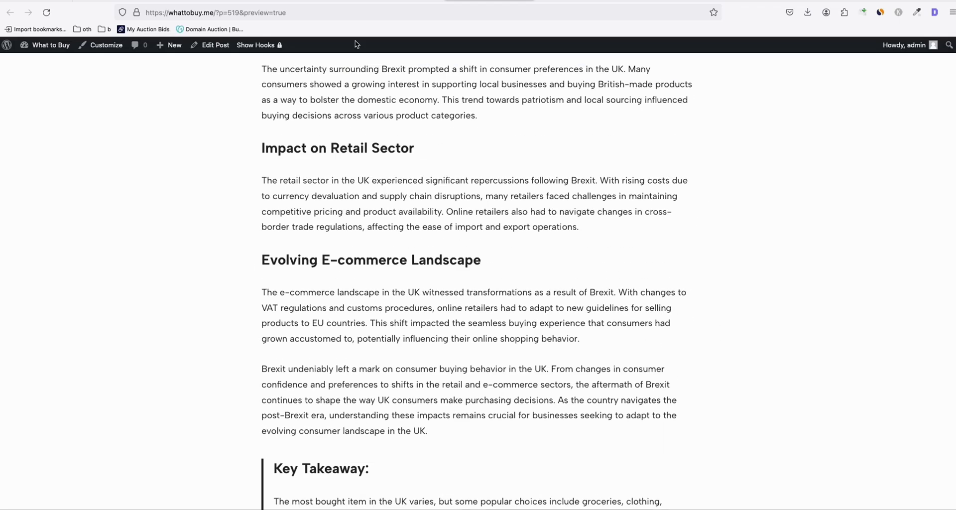
Return to the whattobuy.me posts list and look over the generated draft titles.
{"action": "left_click", "coordinate": [403, 2]}
{"action": "scroll", "coordinate": [192, 209], "scroll_direction": "down", "scroll_amount": 3}
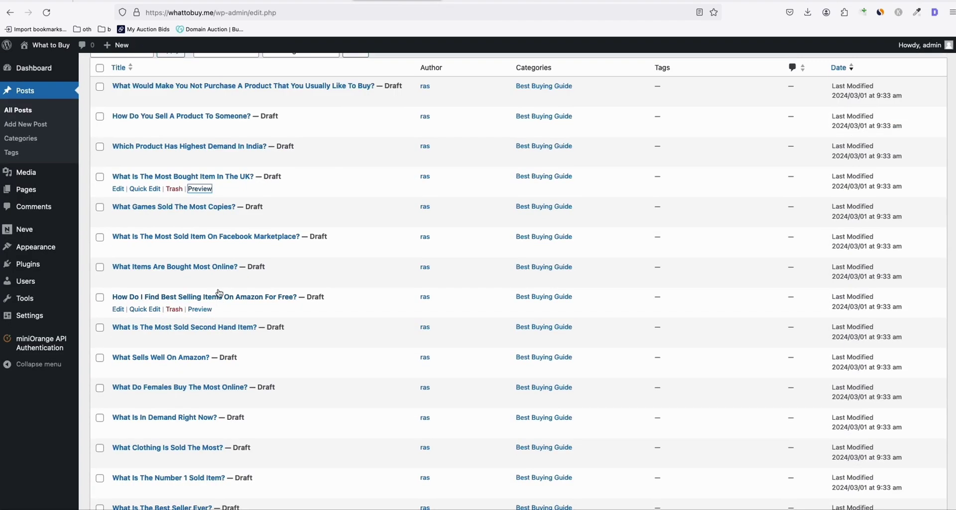
{"action": "scroll", "coordinate": [221, 280], "scroll_direction": "down", "scroll_amount": 3}
{"action": "scroll", "coordinate": [239, 254], "scroll_direction": "up", "scroll_amount": 6}
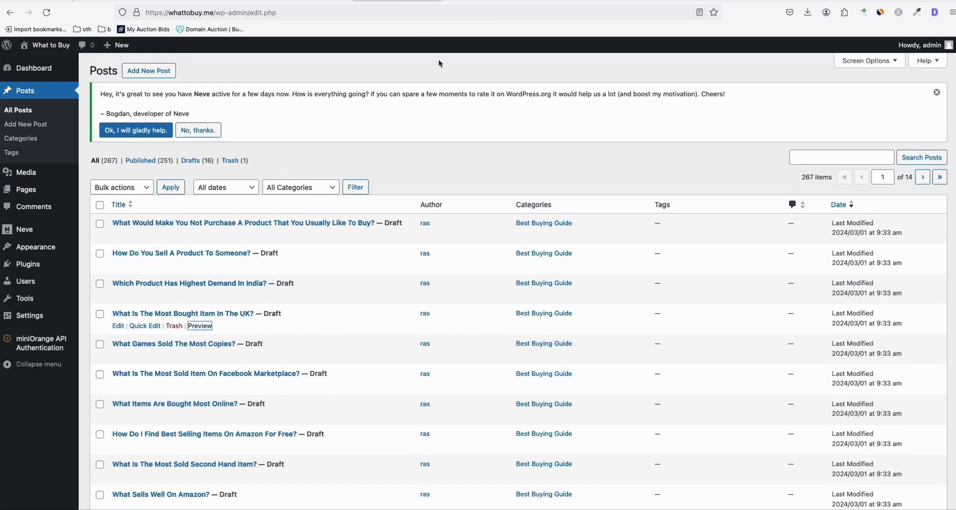
Switch to the hairheroic.info WordPress admin and open its list of all posts.
{"action": "left_click", "coordinate": [580, 1]}
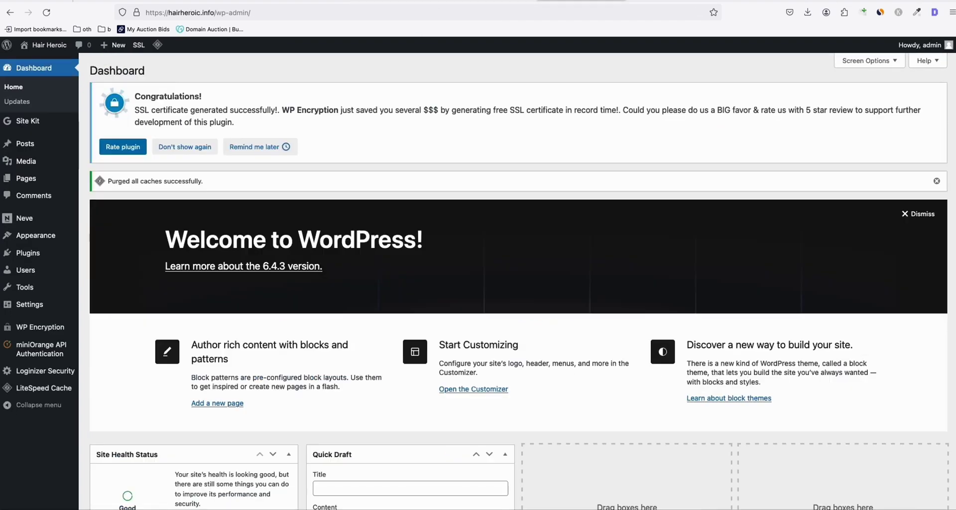
{"action": "left_click", "coordinate": [20, 90]}
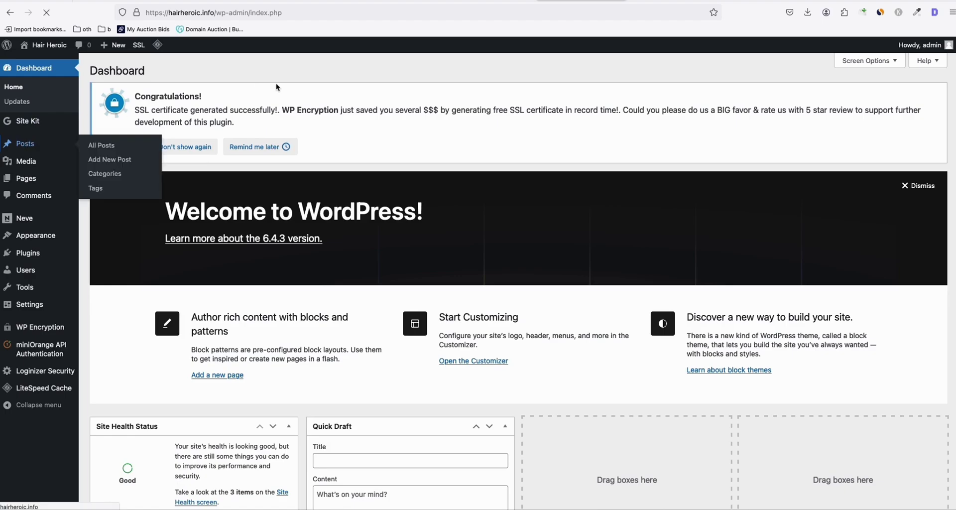
{"action": "left_click", "coordinate": [30, 144]}
{"action": "scroll", "coordinate": [314, 184], "scroll_direction": "down", "scroll_amount": 1}
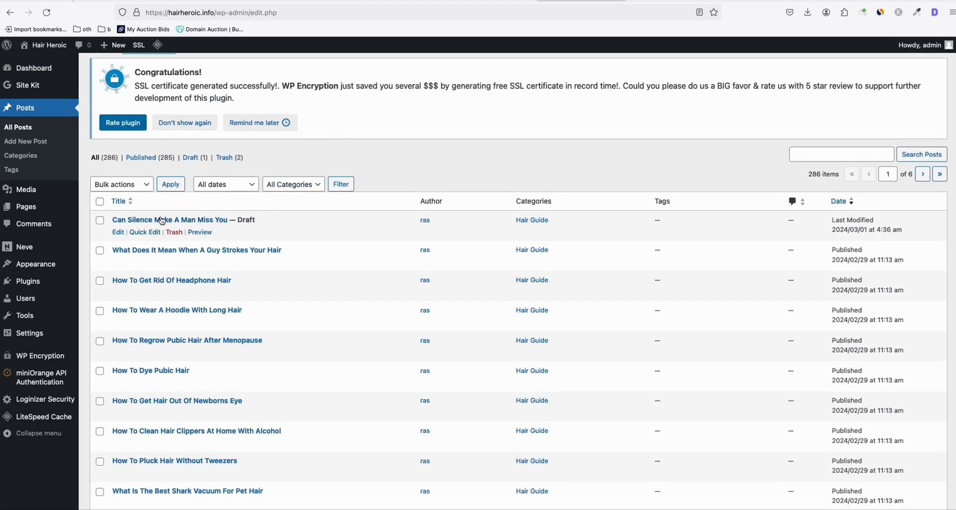
Reload the hairheroic.info posts list twice to check for newly posted hair drafts.
{"action": "mouse_move", "coordinate": [200, 232]}
{"action": "left_click", "coordinate": [41, 15]}
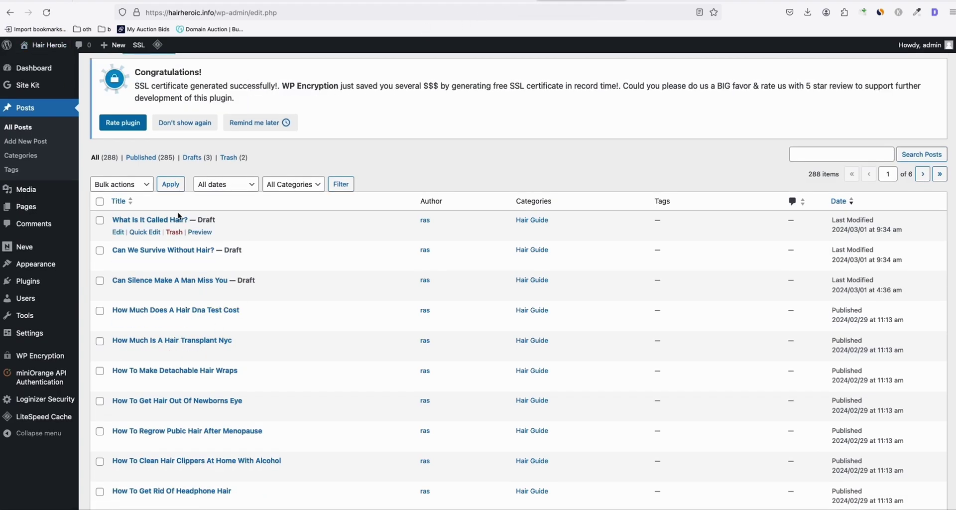
{"action": "left_click", "coordinate": [46, 16]}
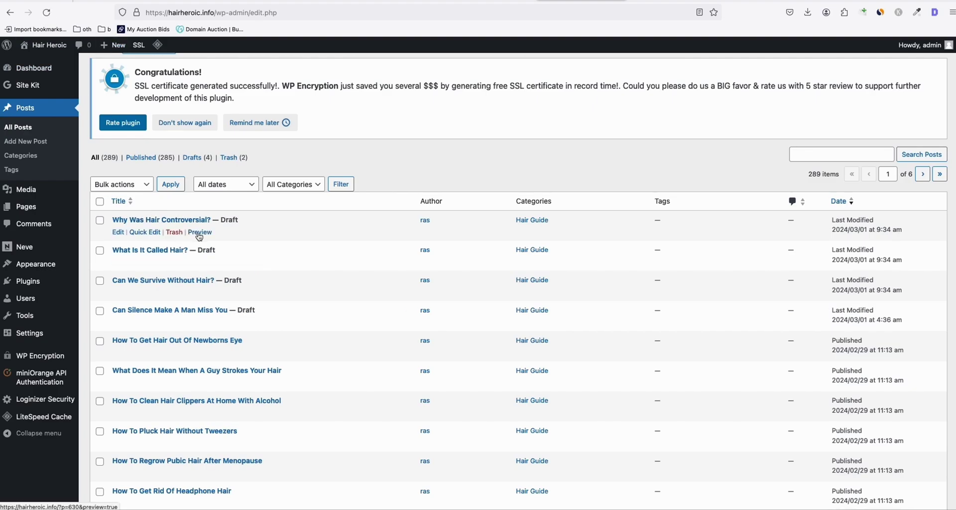
Open a preview of the draft "Can We Survive Without Hair?" in a separate tab and switch to it.
{"action": "right_click", "coordinate": [205, 294]}
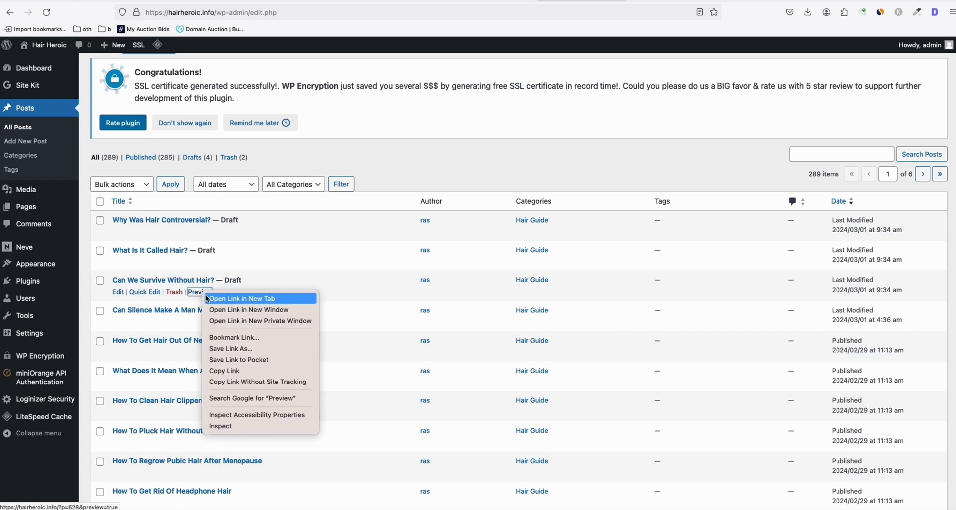
{"action": "left_click", "coordinate": [207, 298]}
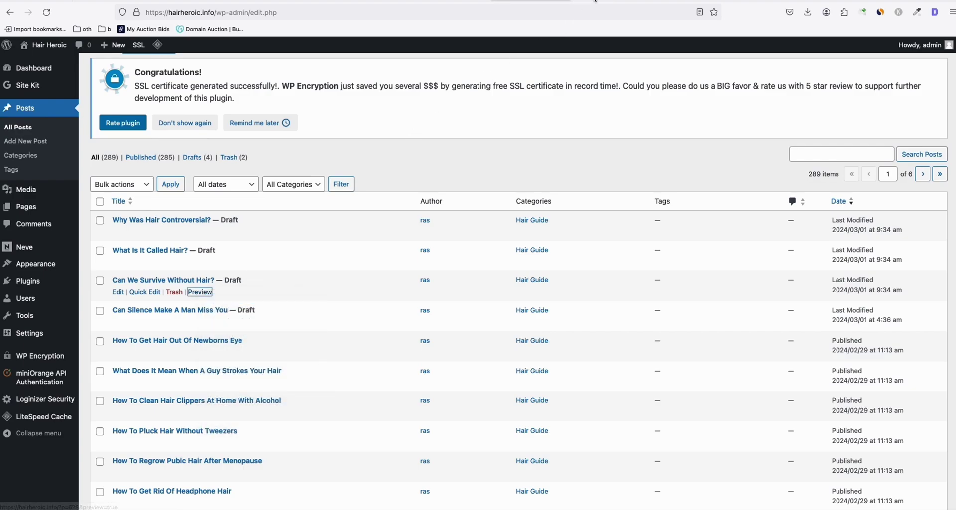
{"action": "left_click", "coordinate": [594, 1]}
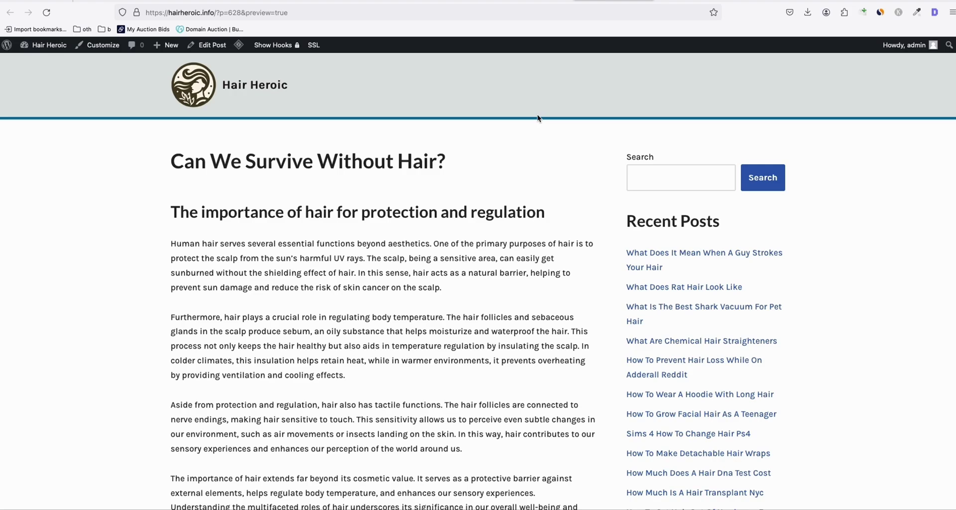
Read the hair article's title and sections through the hair loss causes and treatments, and return to the whattobuy.me posts list.
{"action": "left_click_drag", "start_coordinate": [181, 164], "coordinate": [427, 152]}
{"action": "left_click", "coordinate": [427, 150]}
{"action": "left_click_drag", "start_coordinate": [171, 164], "coordinate": [436, 158]}
{"action": "left_click", "coordinate": [215, 216]}
{"action": "scroll", "coordinate": [199, 229], "scroll_direction": "down", "scroll_amount": 5}
{"action": "scroll", "coordinate": [214, 246], "scroll_direction": "down", "scroll_amount": 15}
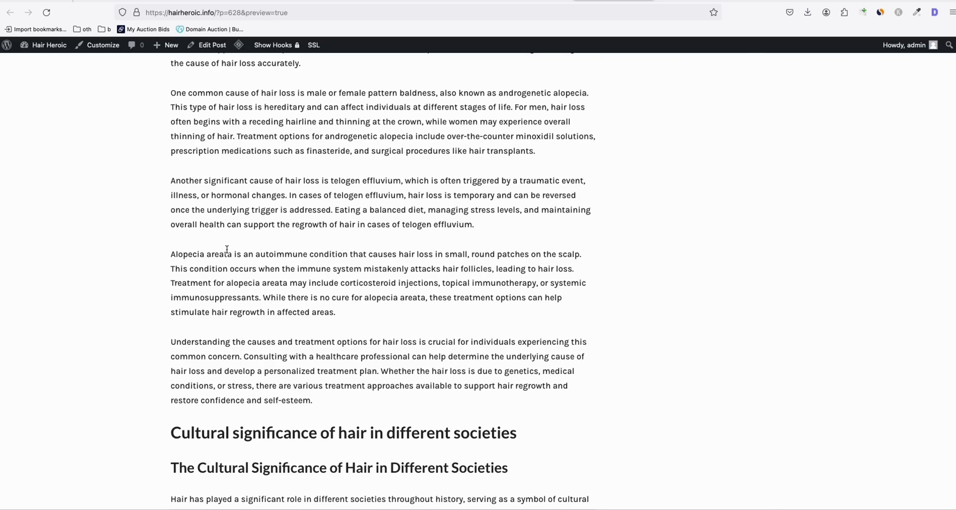
{"action": "scroll", "coordinate": [226, 249], "scroll_direction": "up", "scroll_amount": 6}
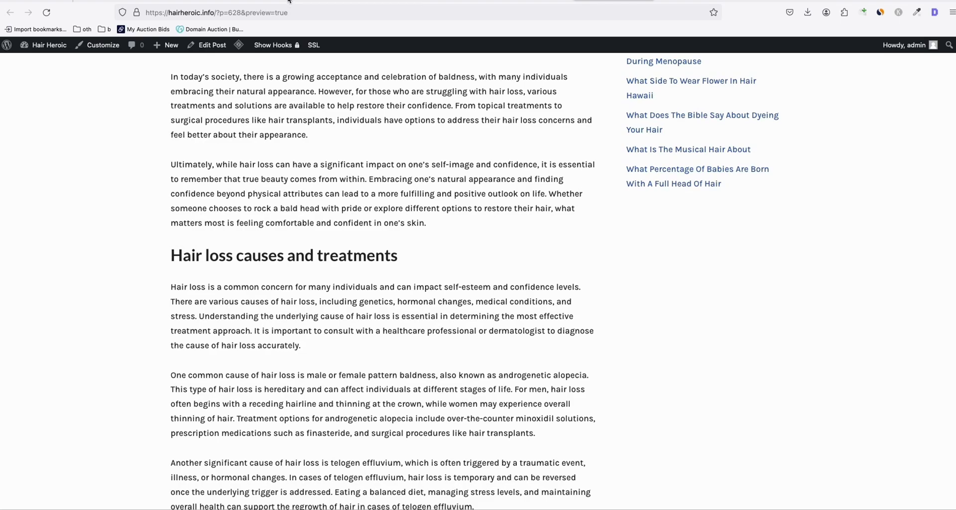
{"action": "left_click", "coordinate": [380, 2]}
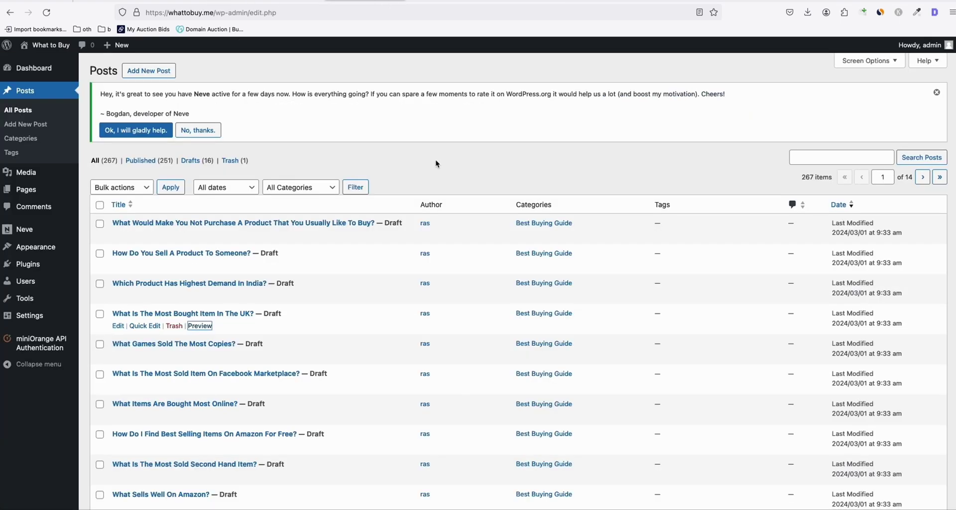